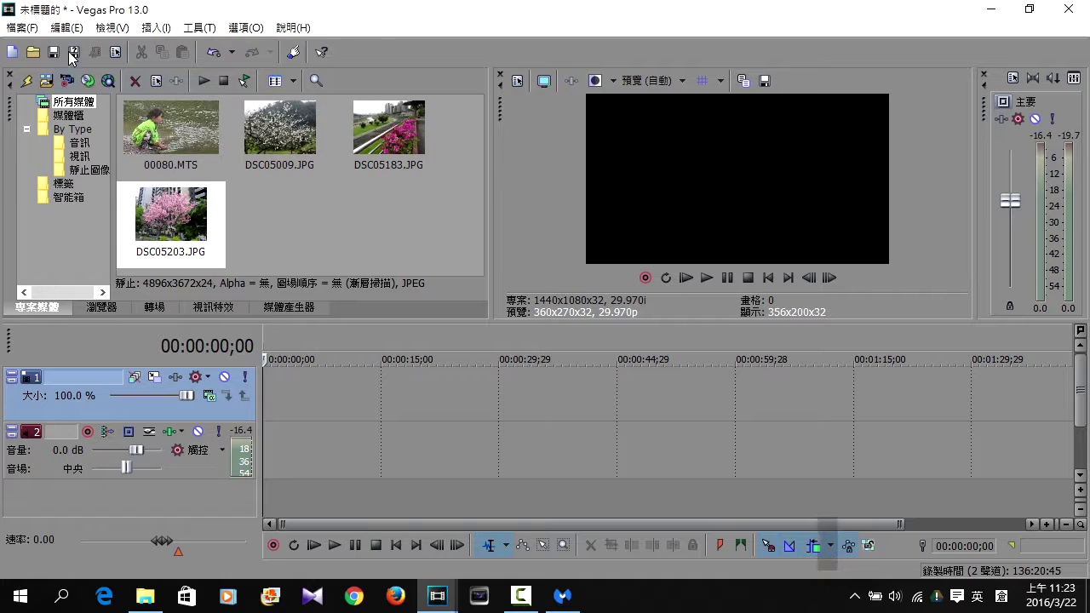
{"action": "left_click", "coordinate": [65, 28]}
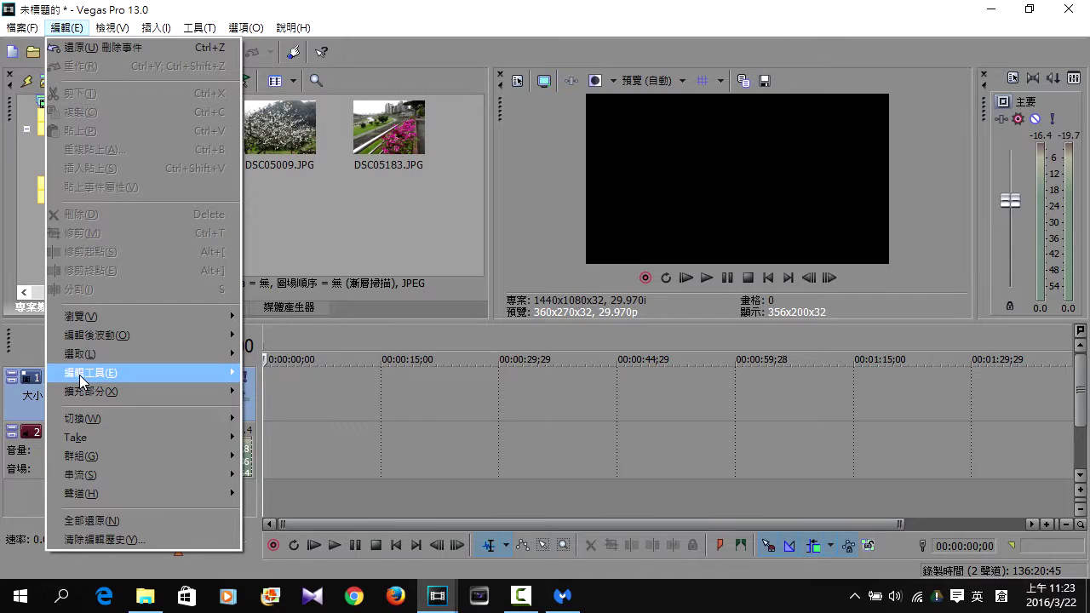
{"action": "mouse_move", "coordinate": [81, 378]}
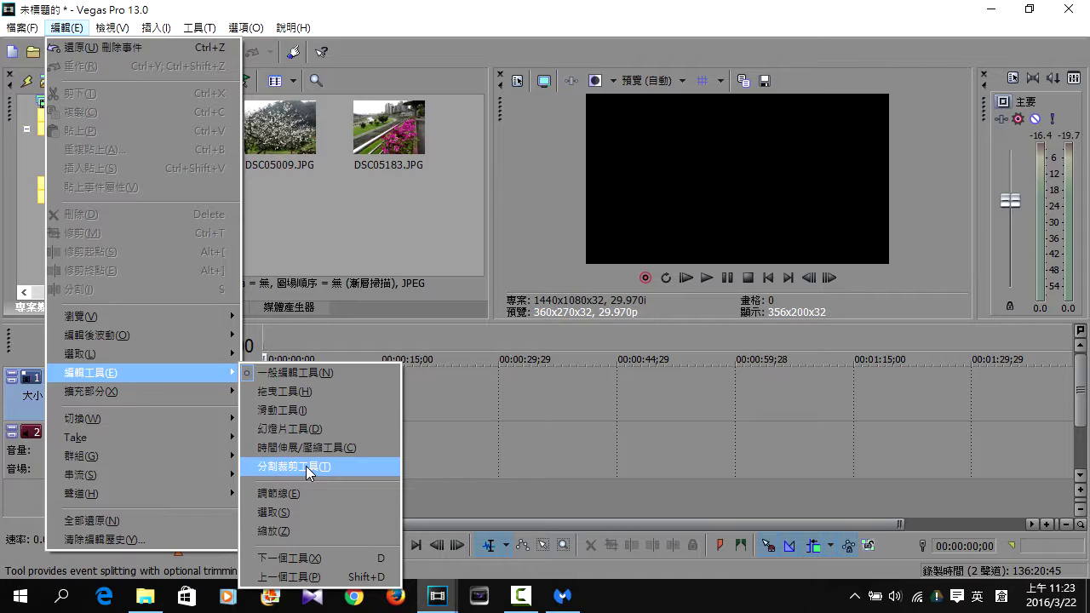
{"action": "left_click", "coordinate": [468, 386]}
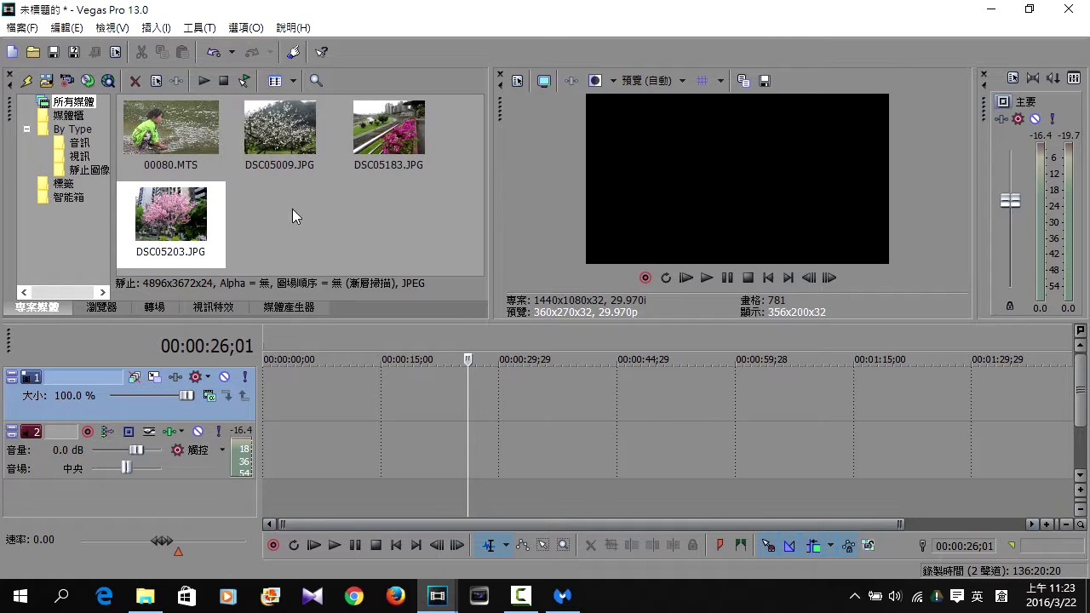
Place 00080.MTS at the start of the timeline and the three JPG photos together on the video track after it, leaving a gap
{"action": "left_click", "coordinate": [162, 126]}
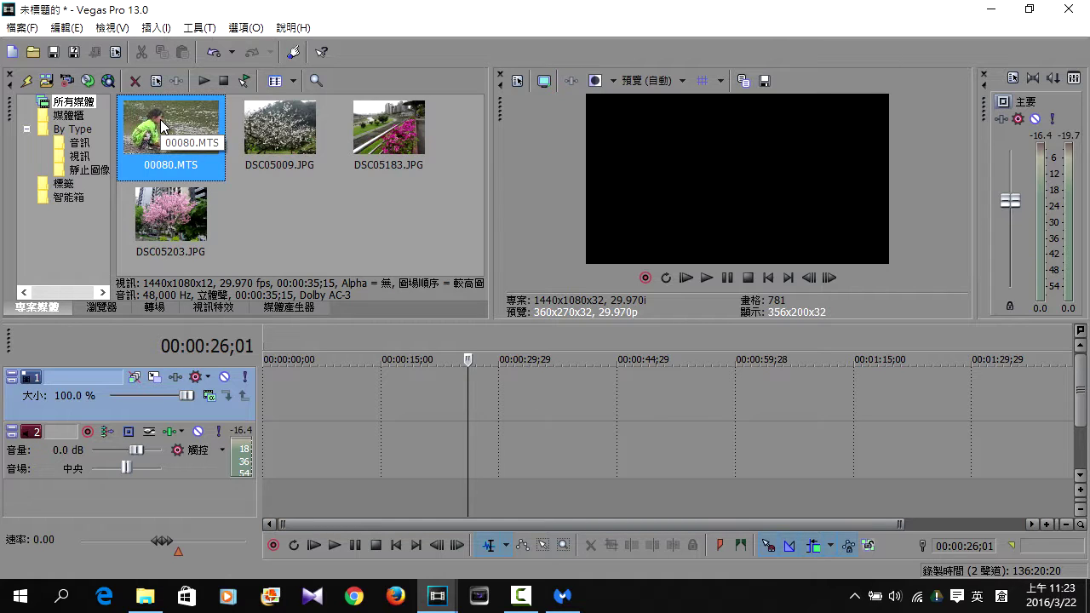
{"action": "left_click_drag", "start_coordinate": [194, 145], "coordinate": [266, 395]}
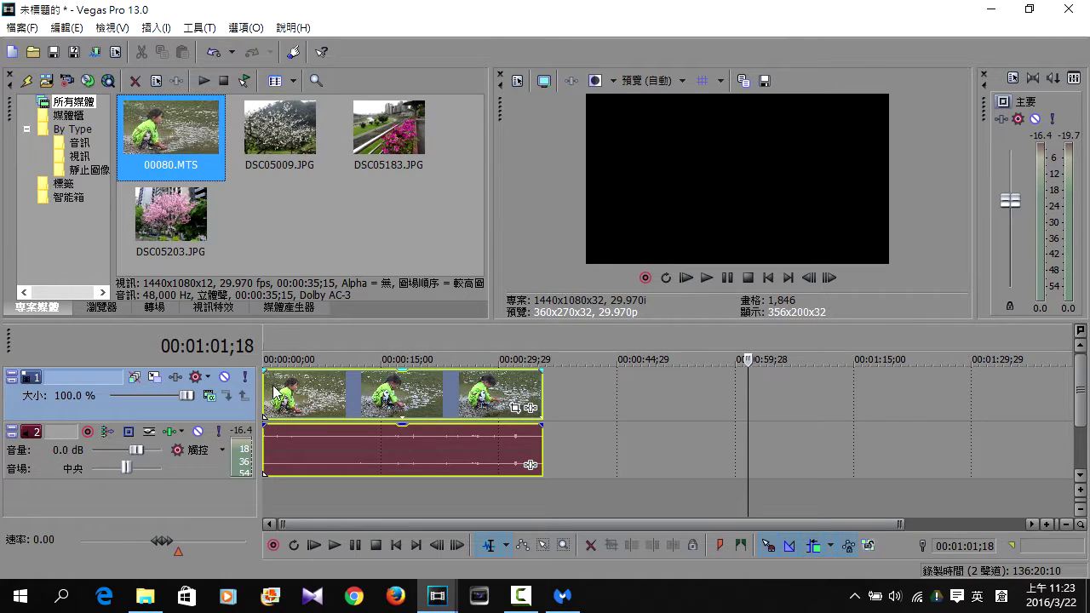
{"action": "left_click", "coordinate": [284, 133]}
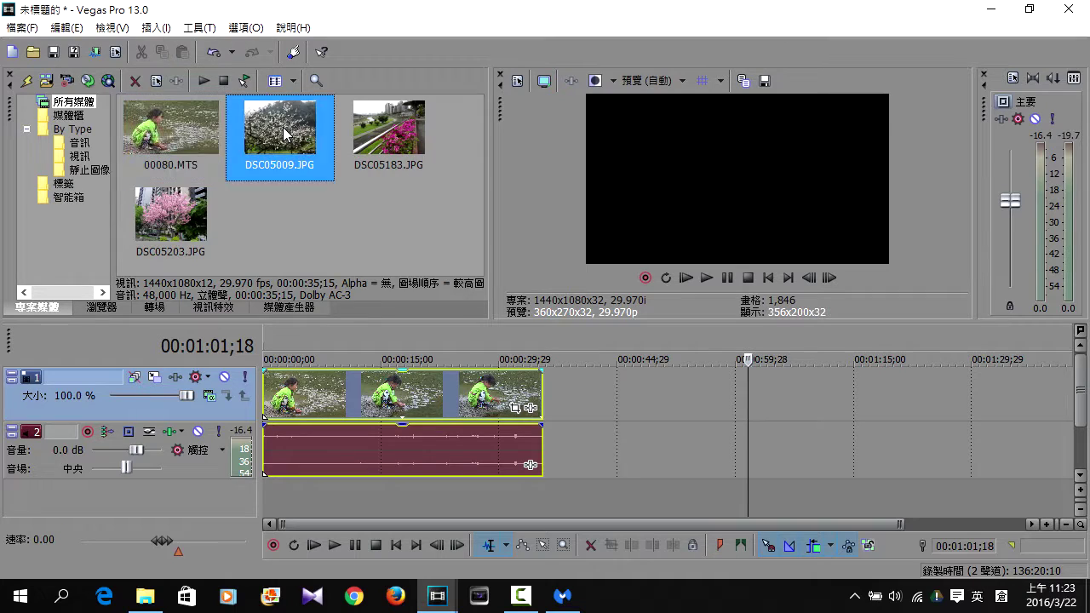
{"action": "left_click", "coordinate": [371, 167], "text": "ctrl"}
{"action": "left_click", "coordinate": [196, 215], "text": "ctrl"}
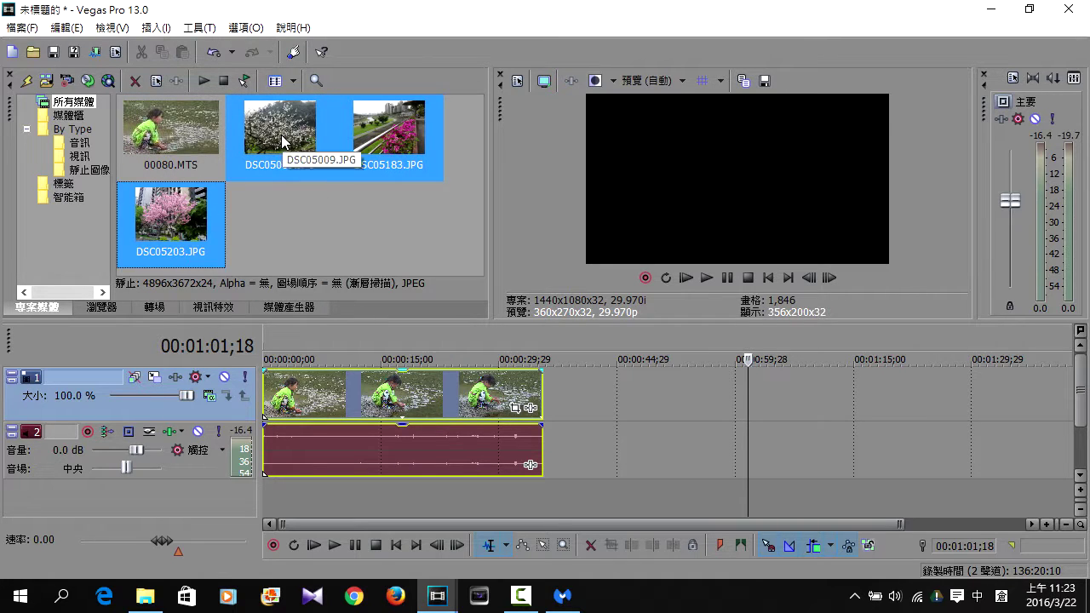
{"action": "left_click_drag", "start_coordinate": [283, 142], "coordinate": [577, 407]}
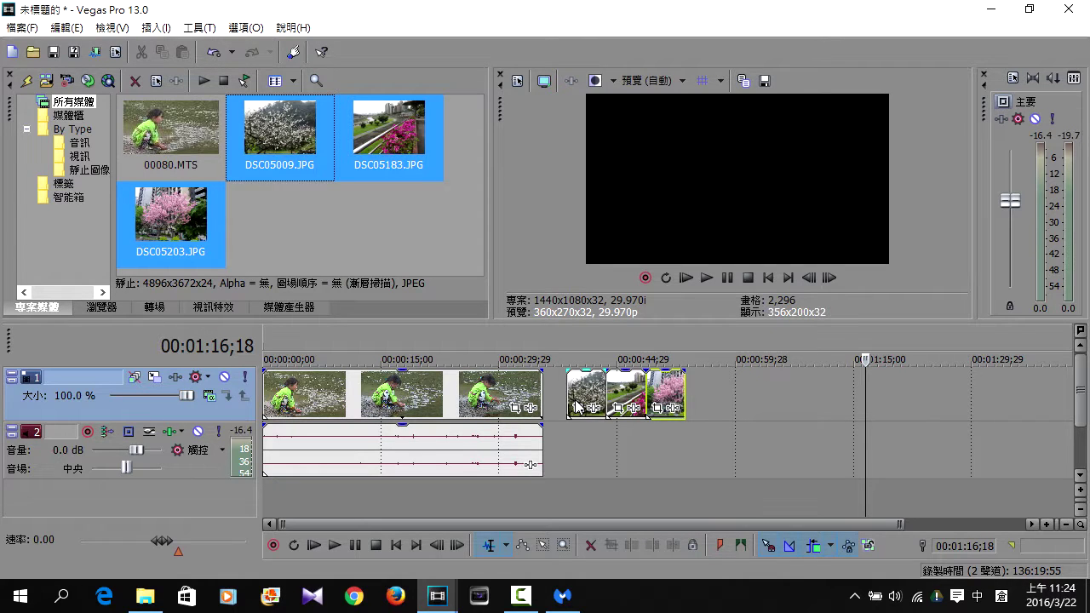
Trim the start of the 00080.MTS clip at 00:00:02;00, stepping back frame by frame to reach the cut point
{"action": "left_click", "coordinate": [334, 393]}
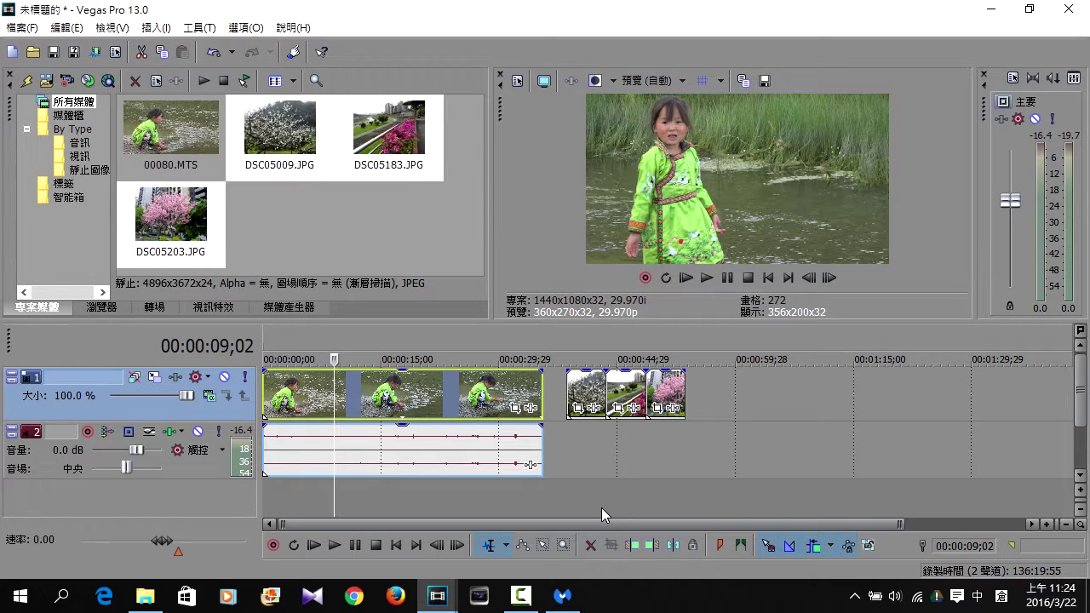
{"action": "left_click", "coordinate": [287, 395]}
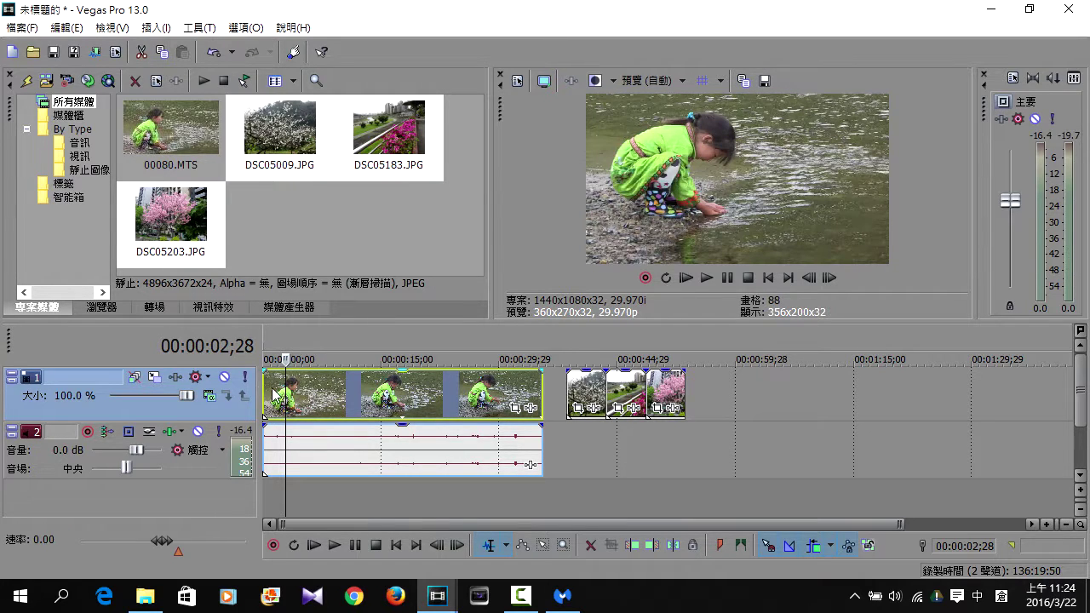
{"action": "left_click", "coordinate": [296, 396]}
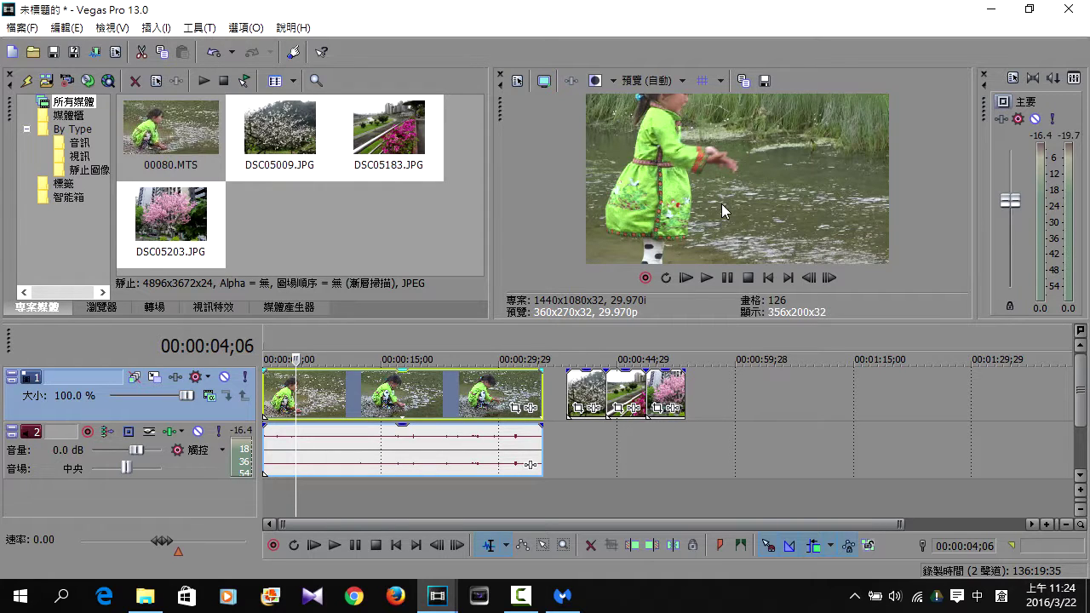
{"action": "left_click", "coordinate": [308, 396]}
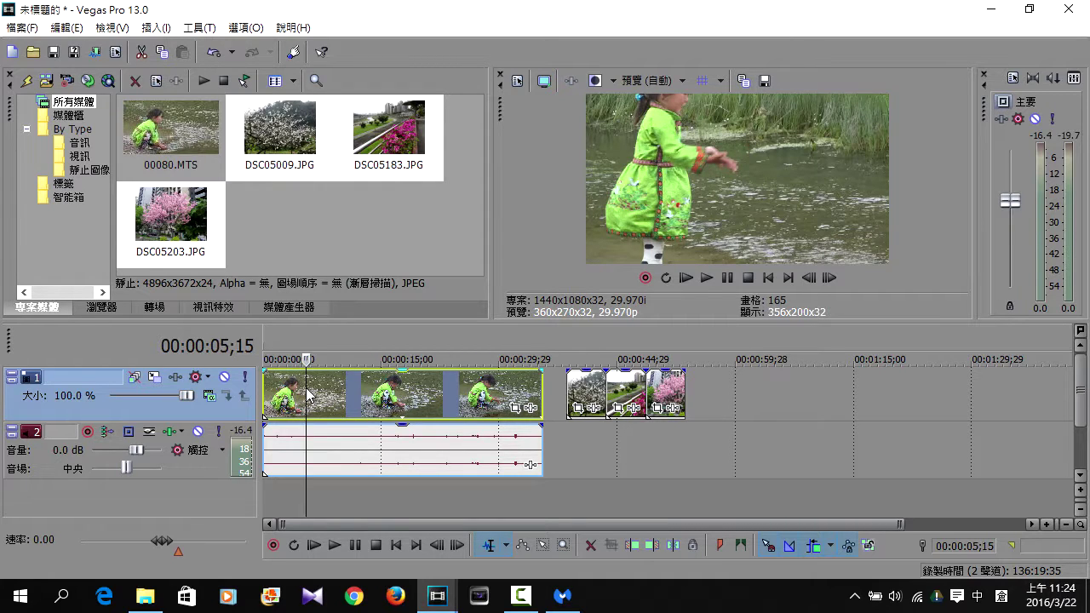
{"action": "left_click", "coordinate": [376, 399]}
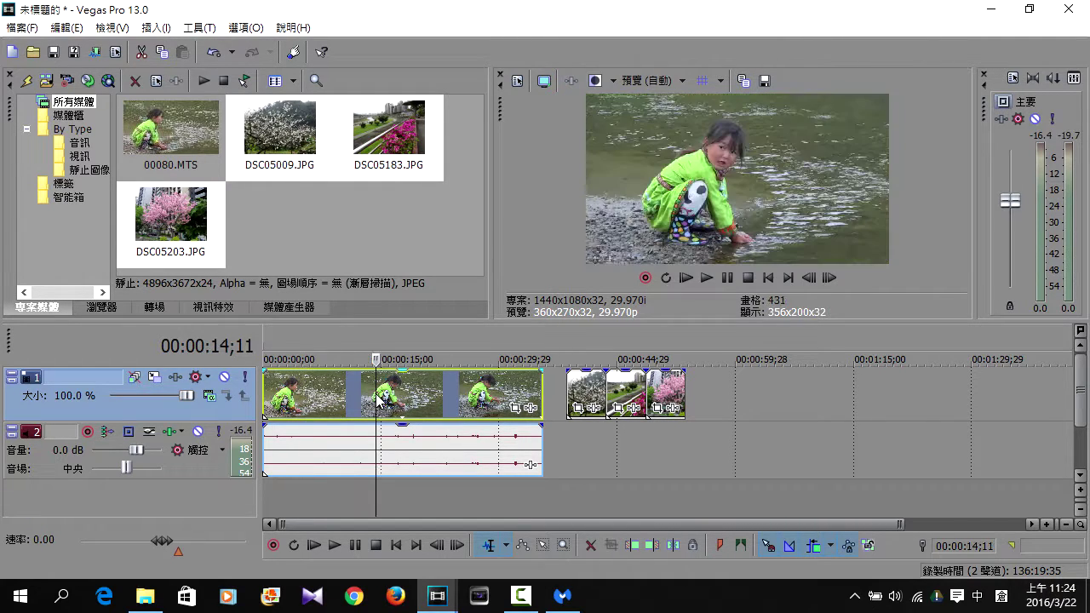
{"action": "left_click", "coordinate": [298, 400]}
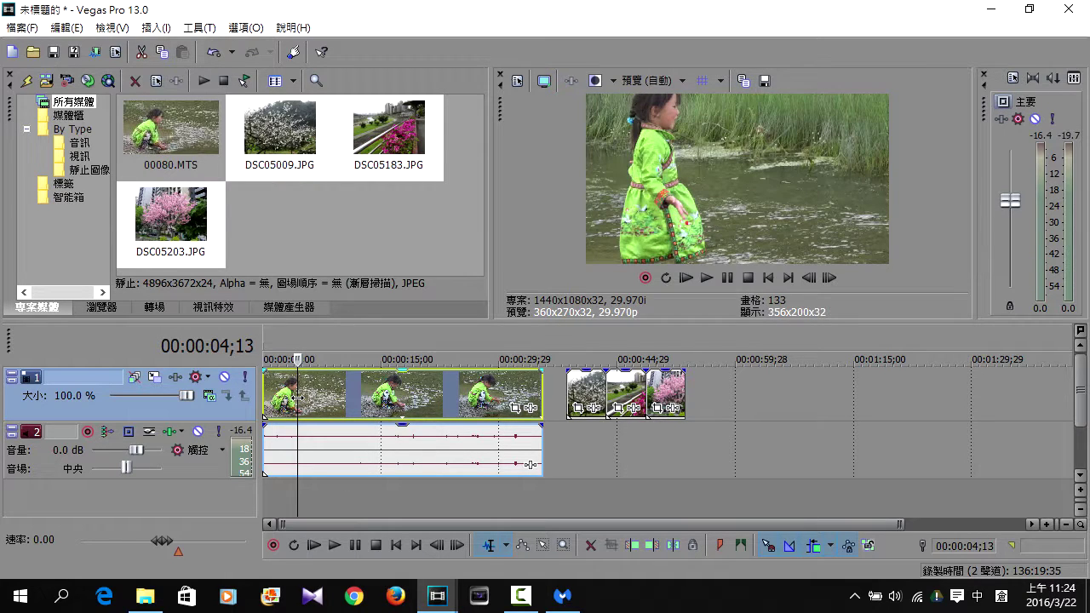
{"action": "key", "text": "Left"}
{"action": "key", "text": "Left"}
{"action": "key", "text": "Left"}
{"action": "key", "text": "Left"}
{"action": "key", "text": "Left"}
{"action": "key", "text": "Left"}
{"action": "key", "text": "Left"}
{"action": "key", "text": "Left"}
{"action": "key", "text": "Left"}
{"action": "key", "text": "Left"}
{"action": "key", "text": "Left"}
{"action": "key", "text": "Left"}
{"action": "key", "text": "Left"}
{"action": "key", "text": "Left"}
{"action": "key", "text": "Left"}
{"action": "key", "text": "Left"}
{"action": "key", "text": "Left"}
{"action": "key", "text": "Left"}
{"action": "key", "text": "Left"}
{"action": "key", "text": "Left"}
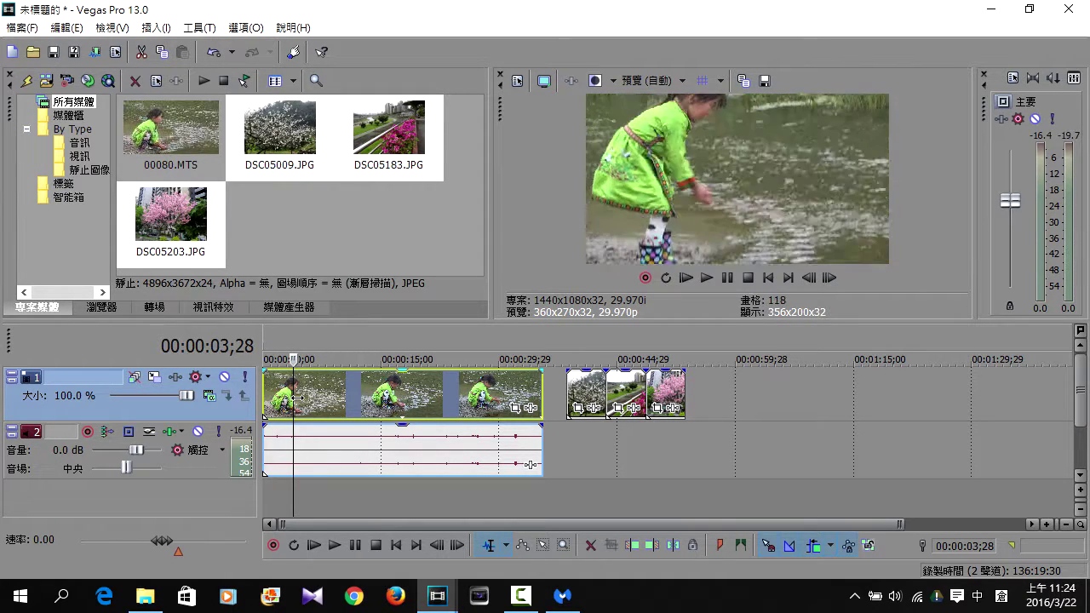
{"action": "key", "text": "Left"}
{"action": "key", "text": "Left"}
{"action": "key", "text": "Left"}
{"action": "key", "text": "Left"}
{"action": "key", "text": "Left"}
{"action": "key", "text": "Left"}
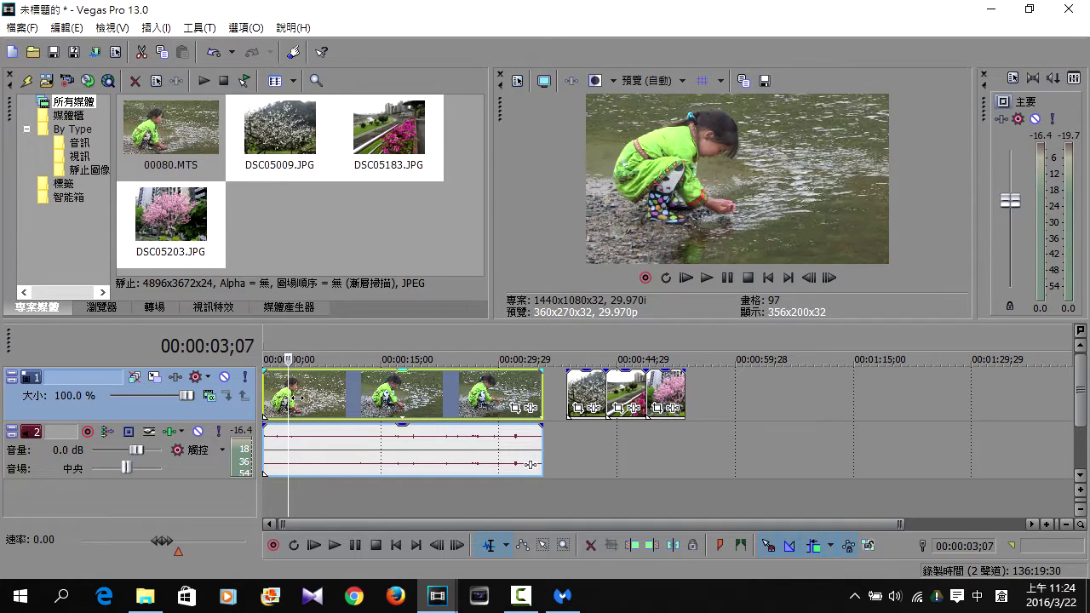
{"action": "key", "text": "Left"}
{"action": "key", "text": "Left"}
{"action": "key", "text": "Left"}
{"action": "key", "text": "Left"}
{"action": "key", "text": "Left"}
{"action": "key", "text": "Left"}
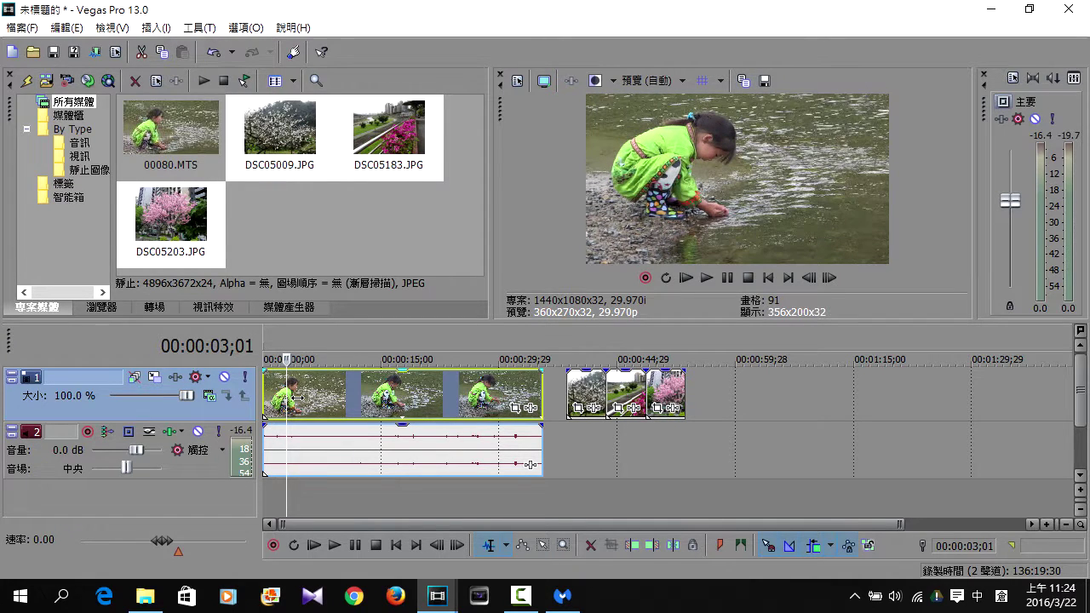
{"action": "left_click", "coordinate": [436, 546]}
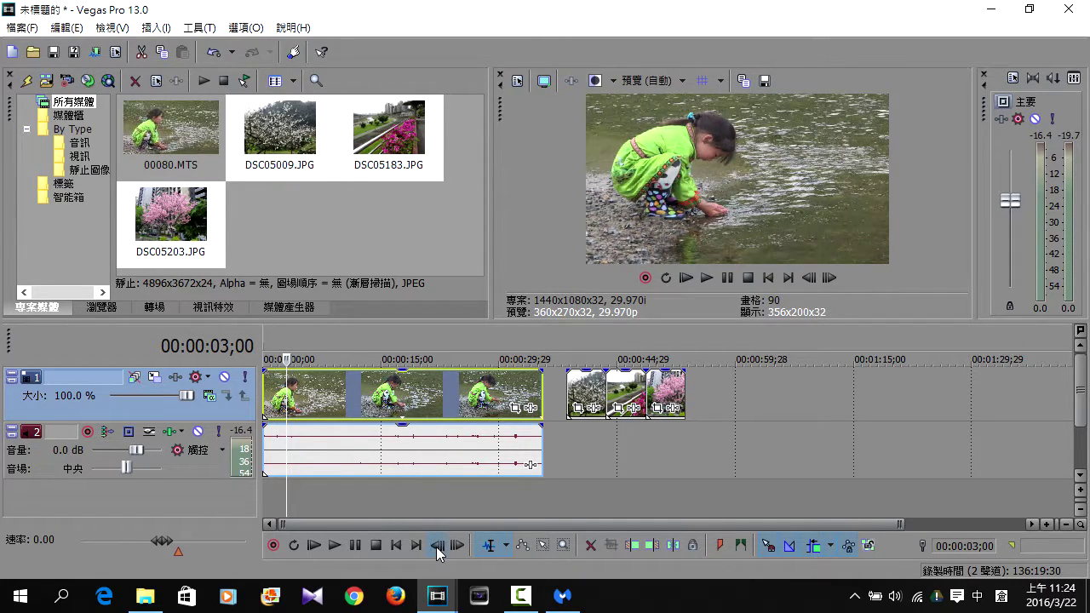
{"action": "left_click", "coordinate": [436, 546]}
{"action": "left_click", "coordinate": [436, 547]}
{"action": "left_click", "coordinate": [436, 547]}
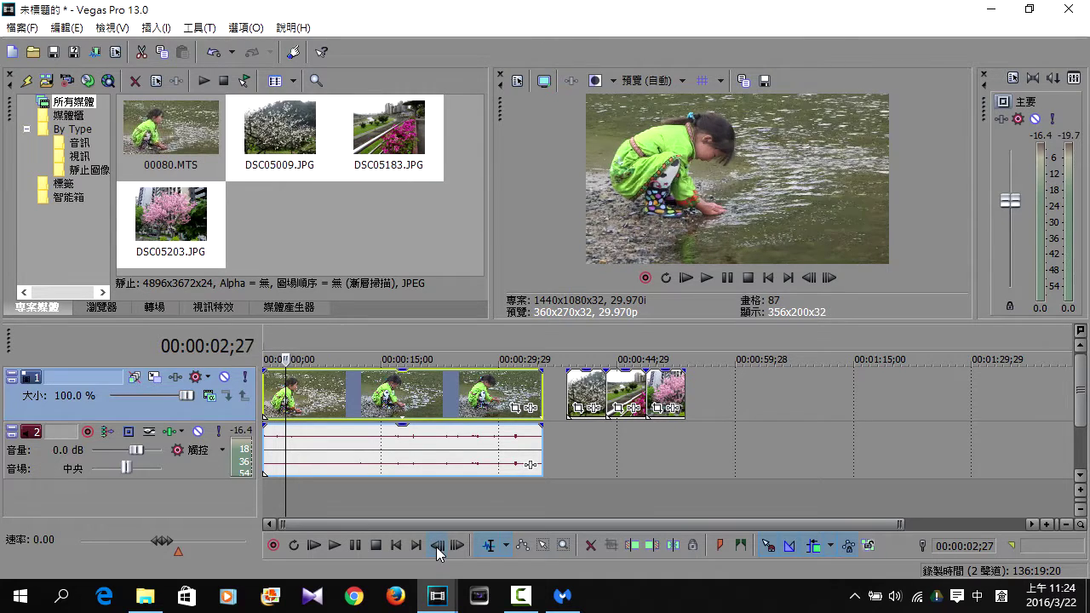
{"action": "left_click", "coordinate": [436, 547]}
{"action": "left_click", "coordinate": [436, 546]}
{"action": "left_click", "coordinate": [437, 547]}
{"action": "left_click", "coordinate": [436, 547]}
{"action": "left_click", "coordinate": [436, 547]}
{"action": "left_click", "coordinate": [436, 547]}
{"action": "left_click", "coordinate": [436, 546]}
{"action": "left_click", "coordinate": [436, 547]}
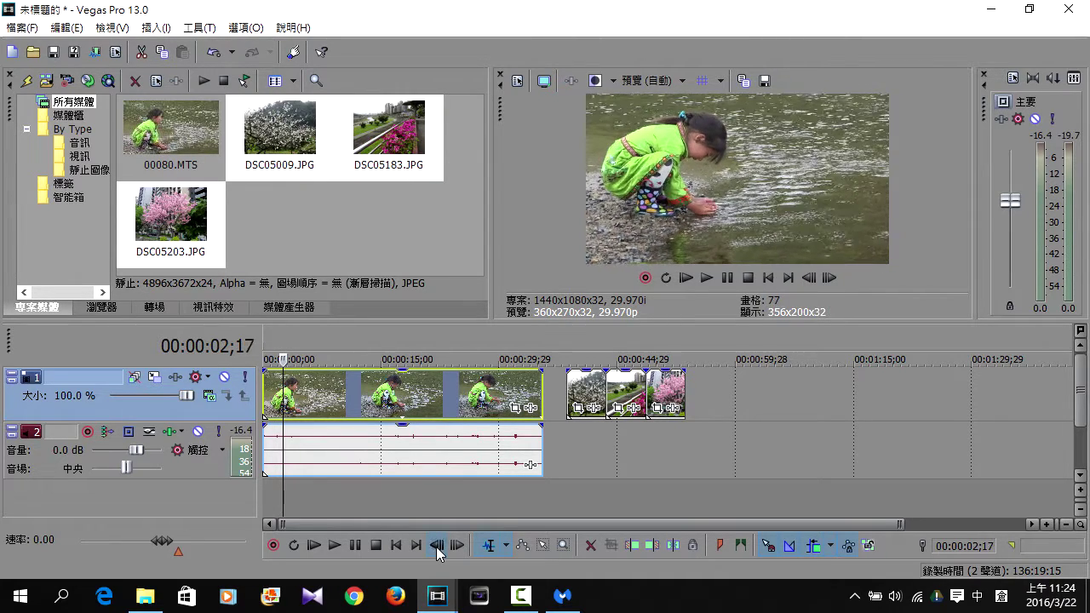
{"action": "left_click", "coordinate": [436, 547]}
{"action": "left_click", "coordinate": [436, 546]}
{"action": "left_click", "coordinate": [436, 547]}
{"action": "left_click", "coordinate": [436, 547]}
{"action": "left_click", "coordinate": [436, 547]}
{"action": "left_click", "coordinate": [436, 547]}
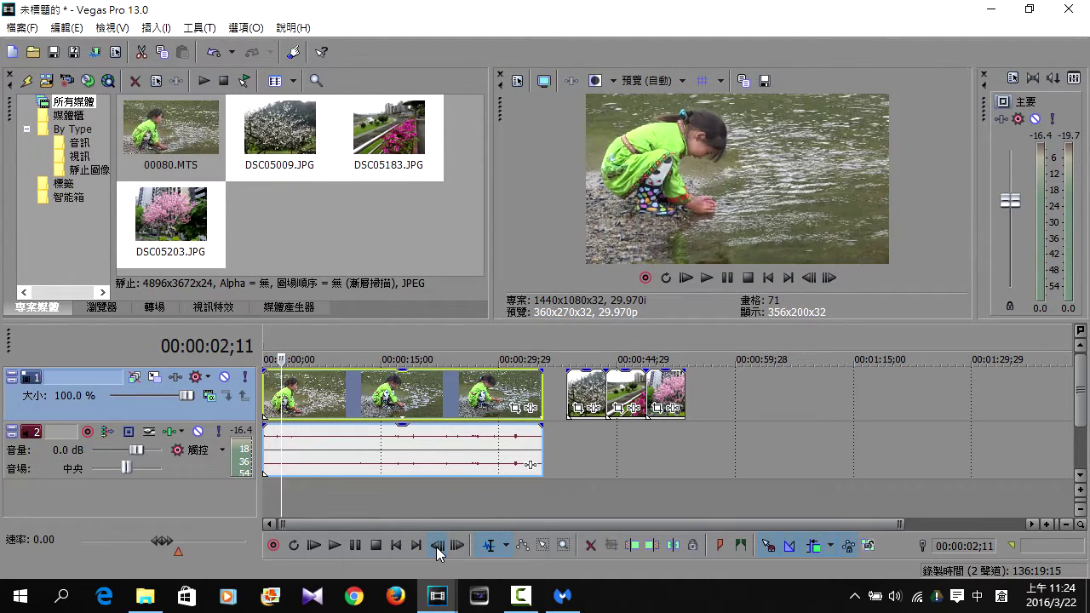
{"action": "left_click", "coordinate": [436, 546]}
{"action": "left_click", "coordinate": [436, 547]}
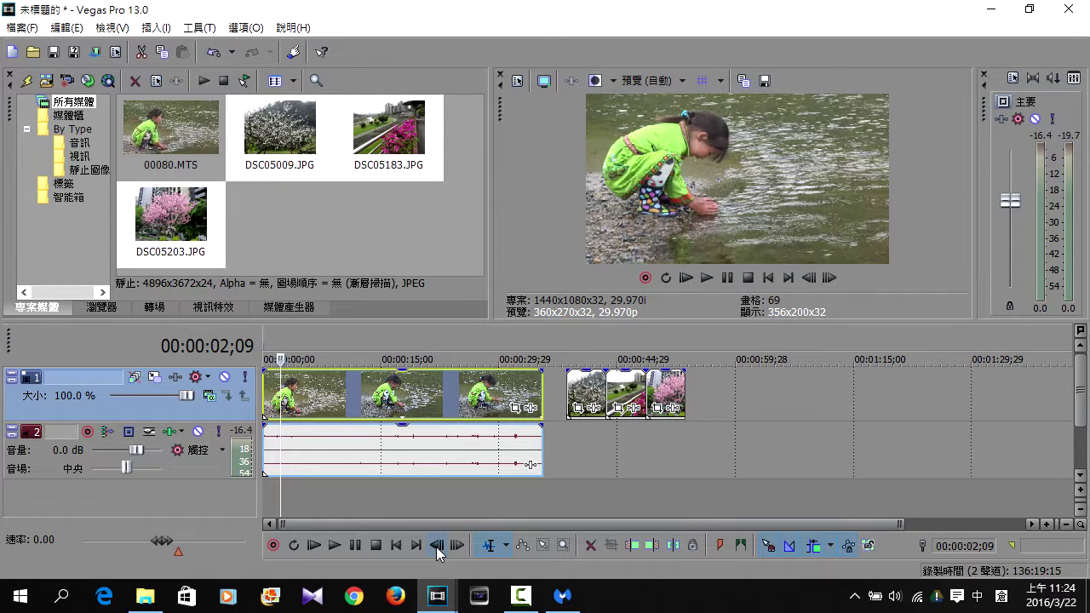
{"action": "left_click", "coordinate": [436, 547]}
{"action": "left_click", "coordinate": [436, 547]}
{"action": "left_click", "coordinate": [436, 546]}
{"action": "left_click", "coordinate": [436, 547]}
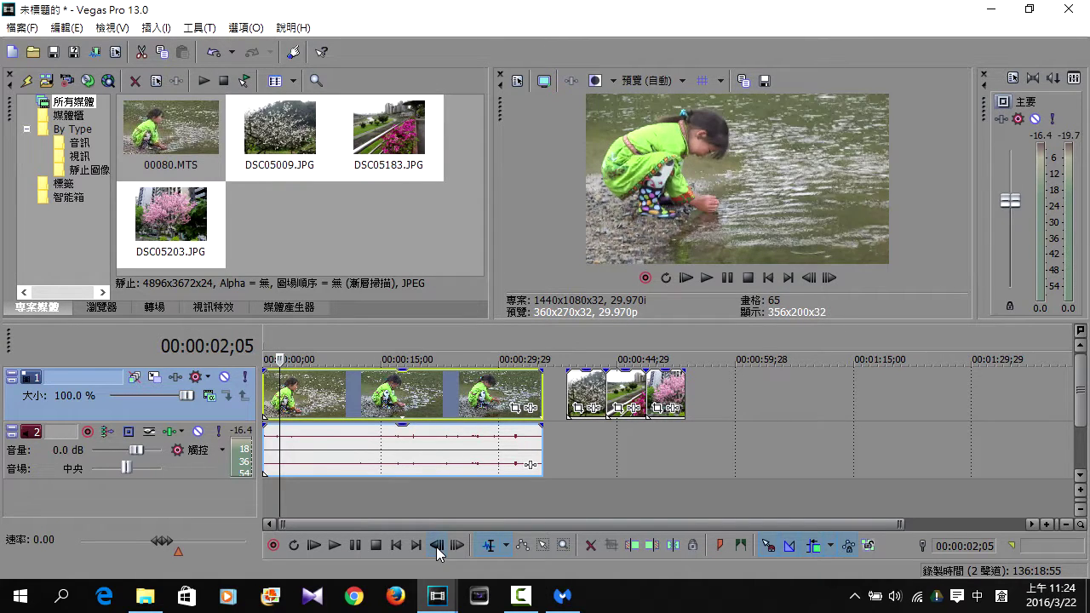
{"action": "left_click", "coordinate": [436, 547]}
{"action": "left_click", "coordinate": [436, 547]}
{"action": "left_click", "coordinate": [436, 547]}
{"action": "left_click", "coordinate": [436, 547]}
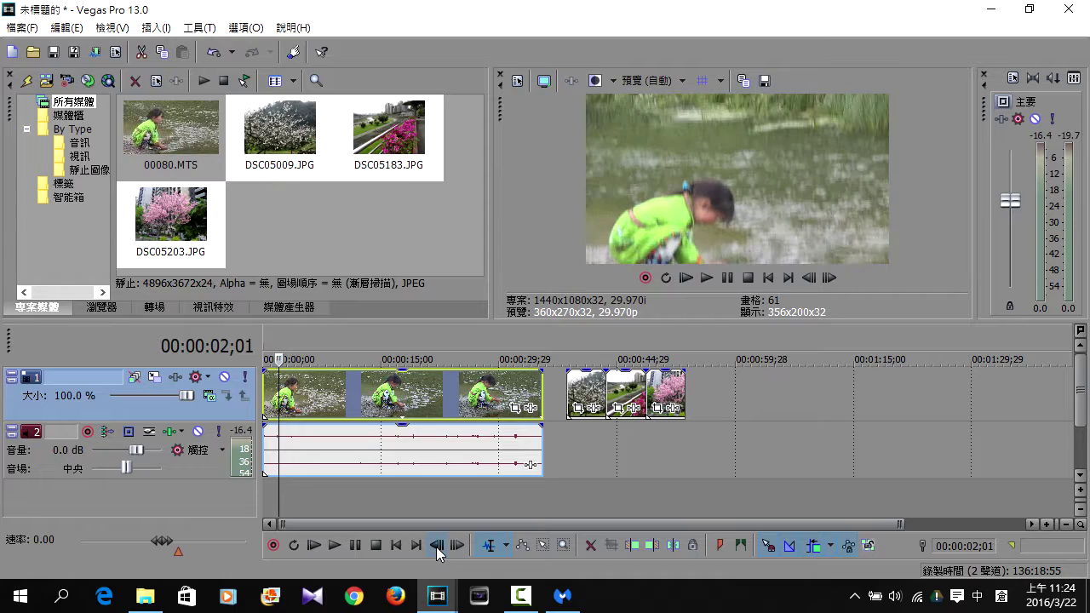
{"action": "left_click", "coordinate": [436, 547]}
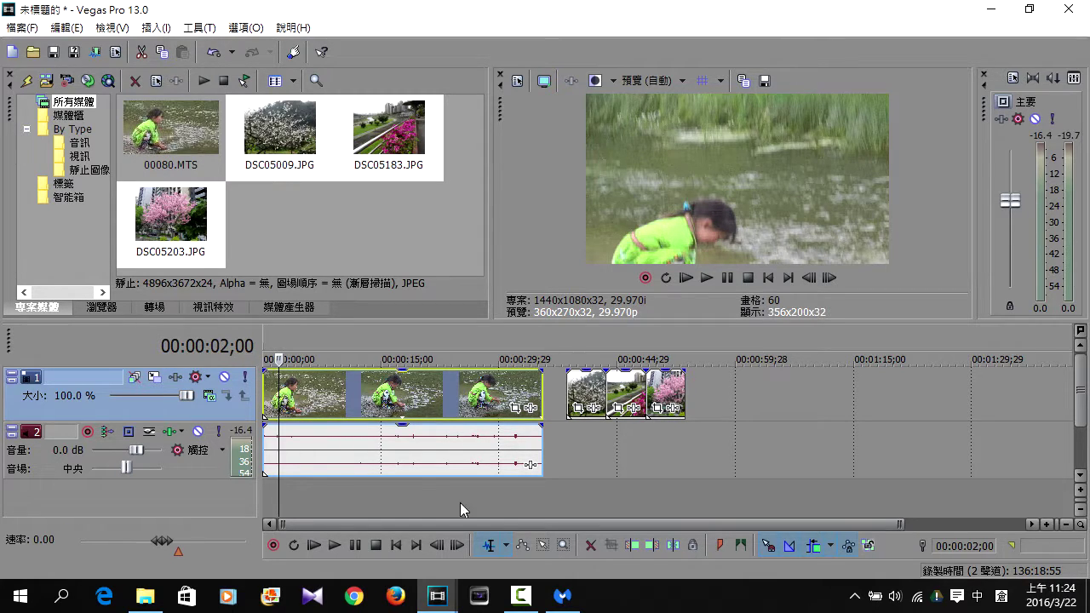
{"action": "left_click", "coordinate": [632, 547]}
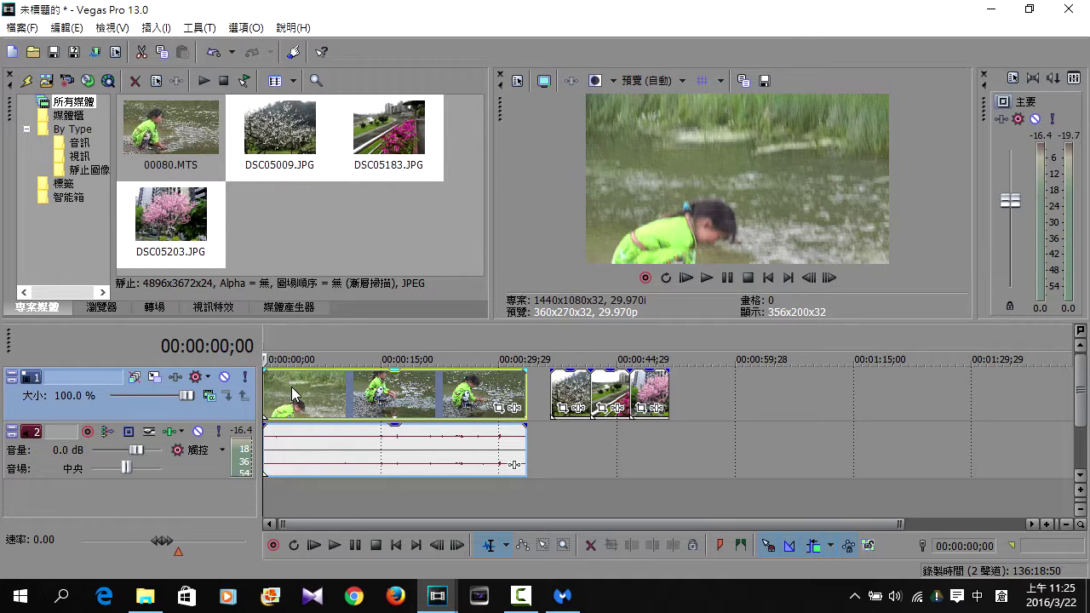
Trim the end of the video clip at 00:00:30;04, and undo and redo that trim
{"action": "left_click", "coordinate": [510, 390]}
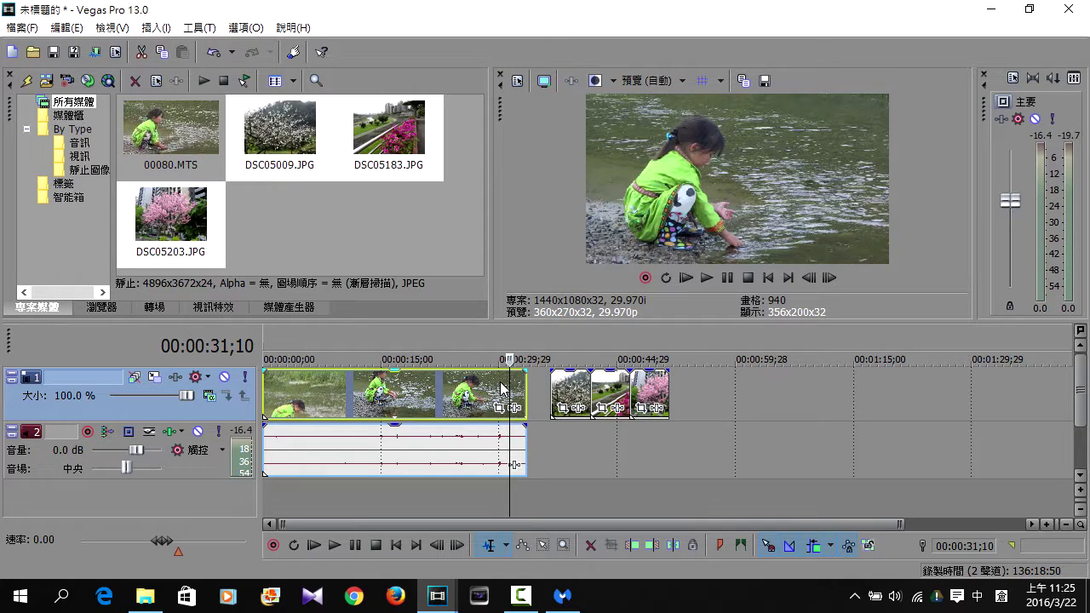
{"action": "left_click", "coordinate": [501, 390]}
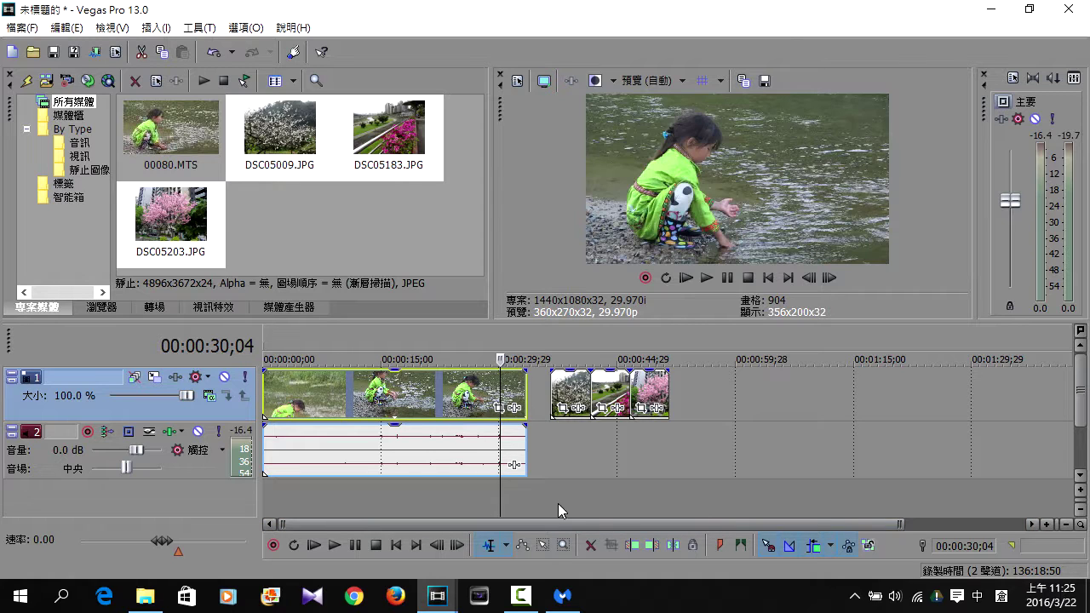
{"action": "left_click", "coordinate": [653, 546]}
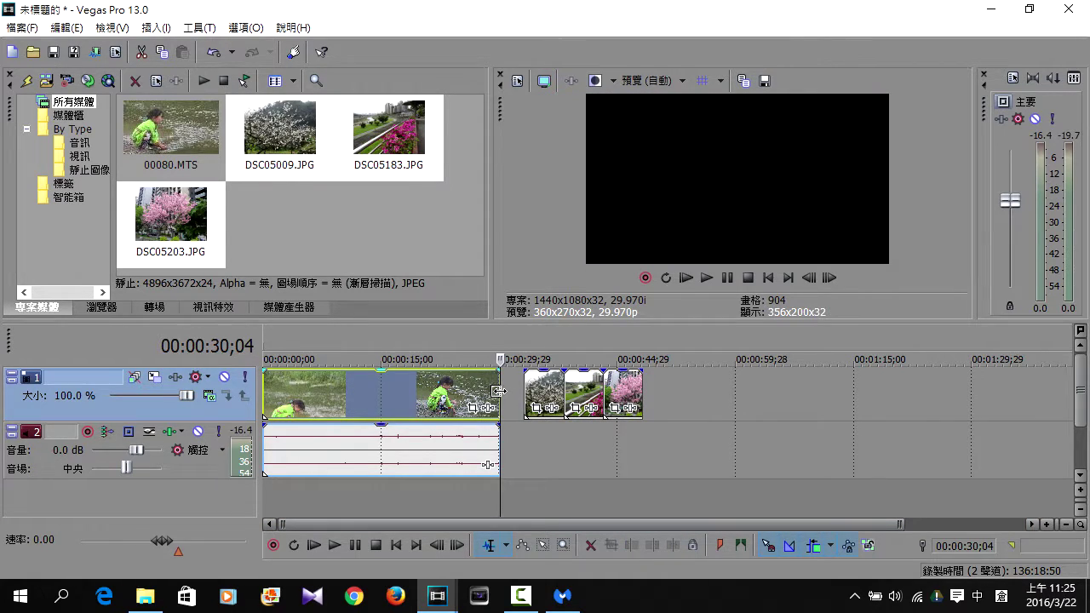
{"action": "left_click", "coordinate": [211, 53]}
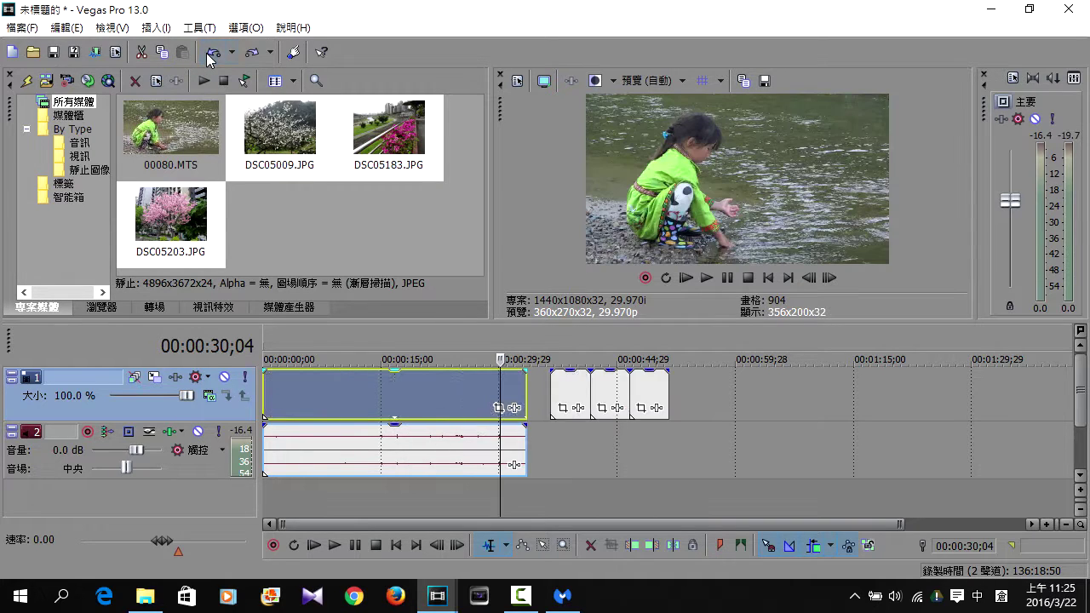
{"action": "left_click", "coordinate": [252, 56]}
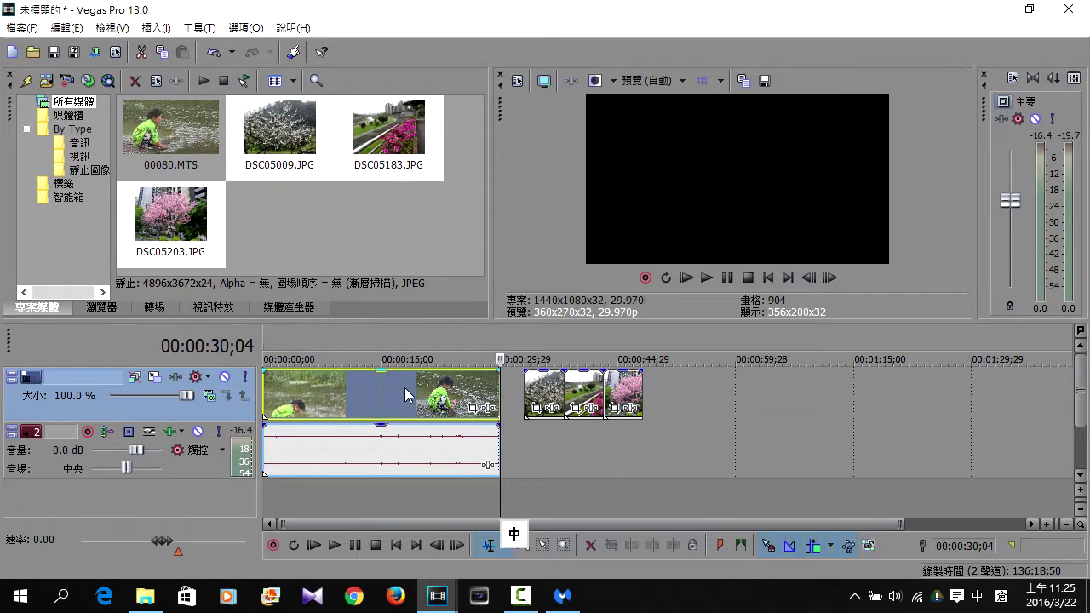
Select the time range from 00:00:04;16 to 00:00:23;10 over the middle of the video clip
{"action": "left_click_drag", "start_coordinate": [322, 342], "coordinate": [413, 347]}
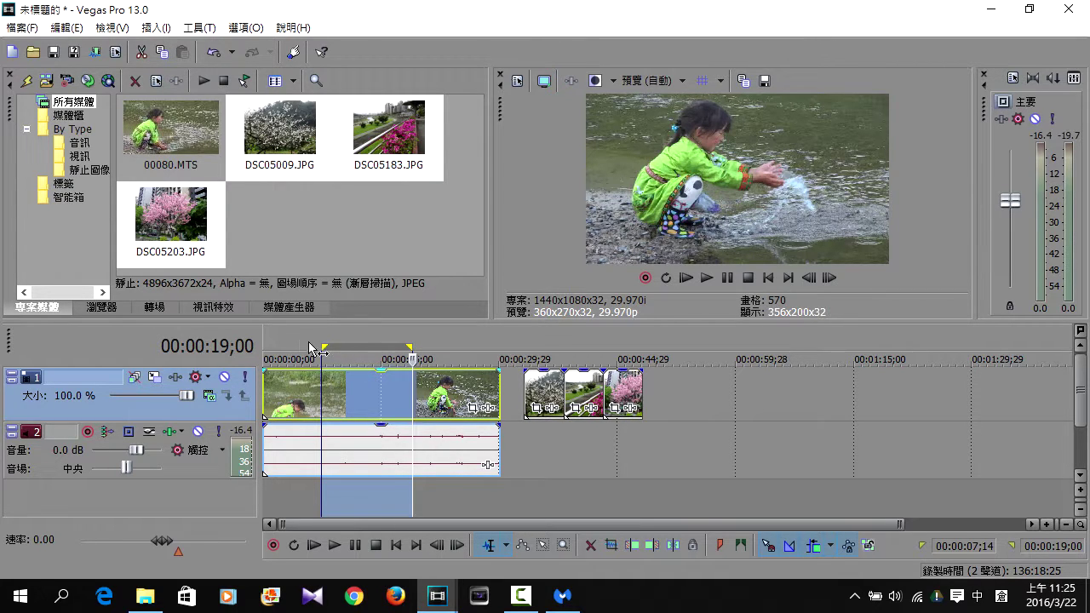
{"action": "left_click_drag", "start_coordinate": [312, 349], "coordinate": [298, 346]}
{"action": "left_click_drag", "start_coordinate": [412, 346], "coordinate": [445, 340]}
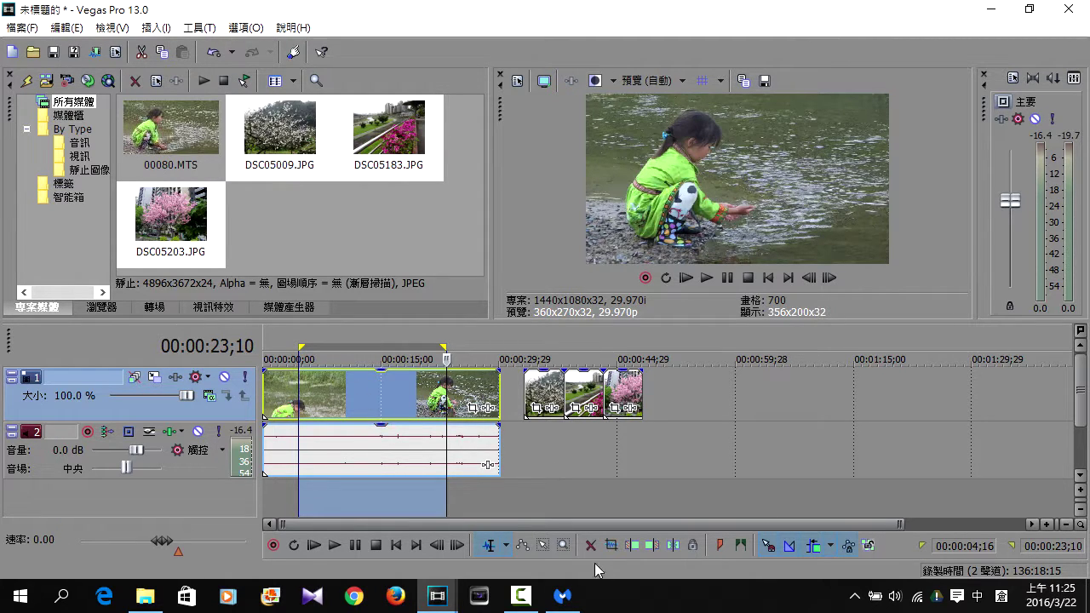
Try trimming the video clip to the selected time range, and undo the trim
{"action": "left_click", "coordinate": [611, 545]}
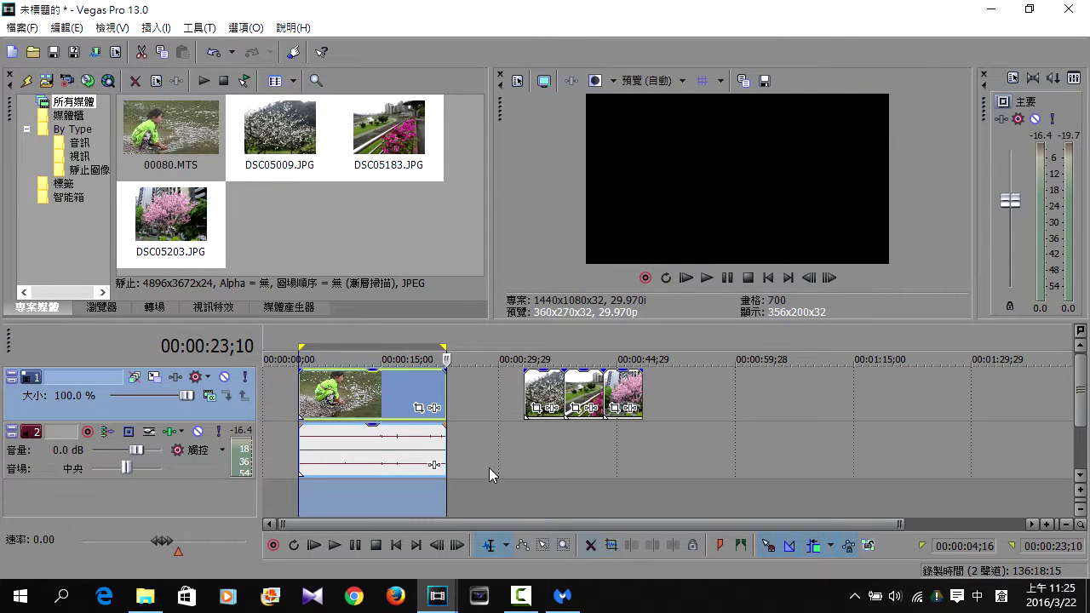
{"action": "left_click", "coordinate": [231, 52]}
{"action": "left_click", "coordinate": [247, 70]}
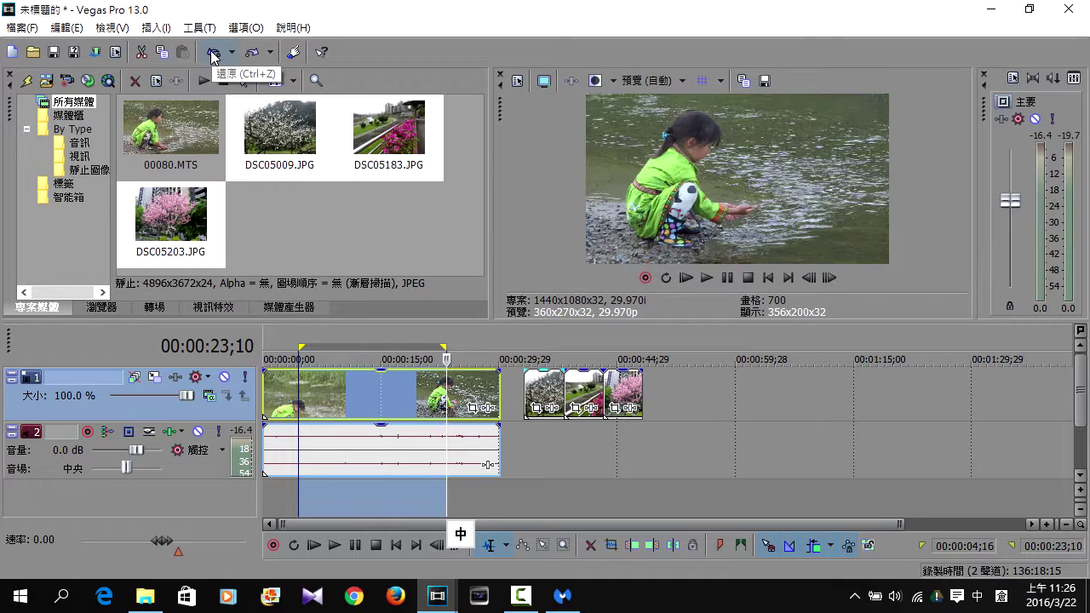
Redo the trim of the video clip to the selected time range, and move the trimmed clip to the start of the timeline
{"action": "left_click", "coordinate": [251, 56]}
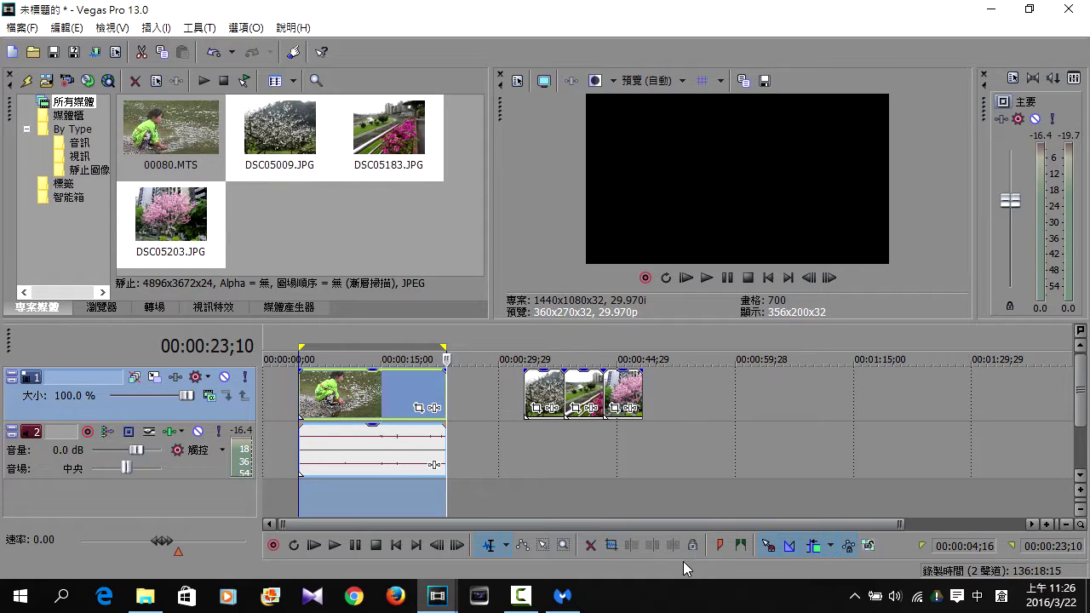
{"action": "left_click", "coordinate": [339, 385]}
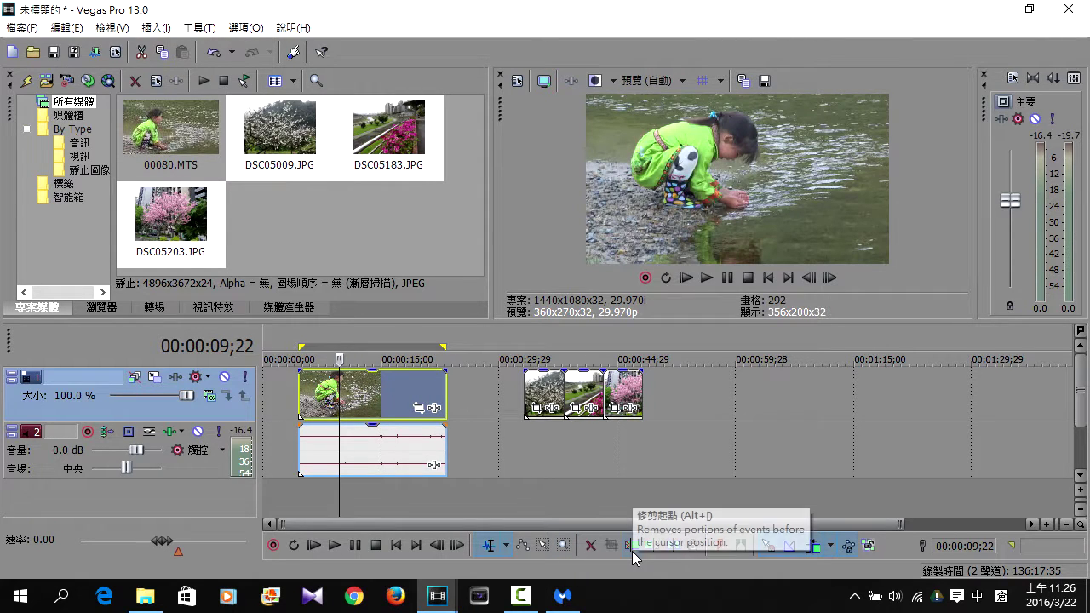
{"action": "left_click", "coordinate": [421, 385]}
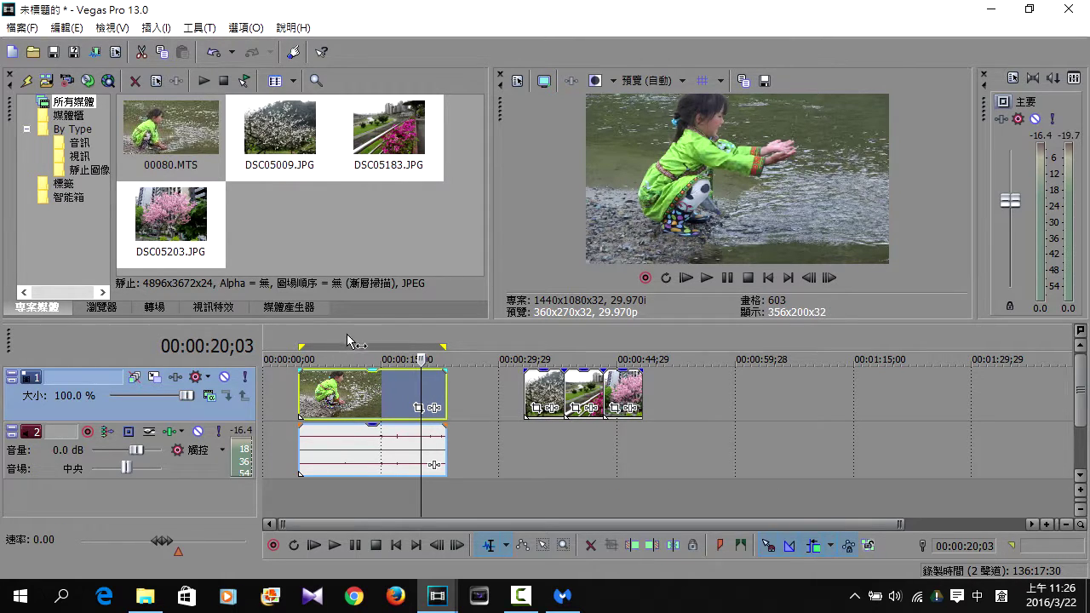
{"action": "left_click_drag", "start_coordinate": [348, 346], "coordinate": [412, 354]}
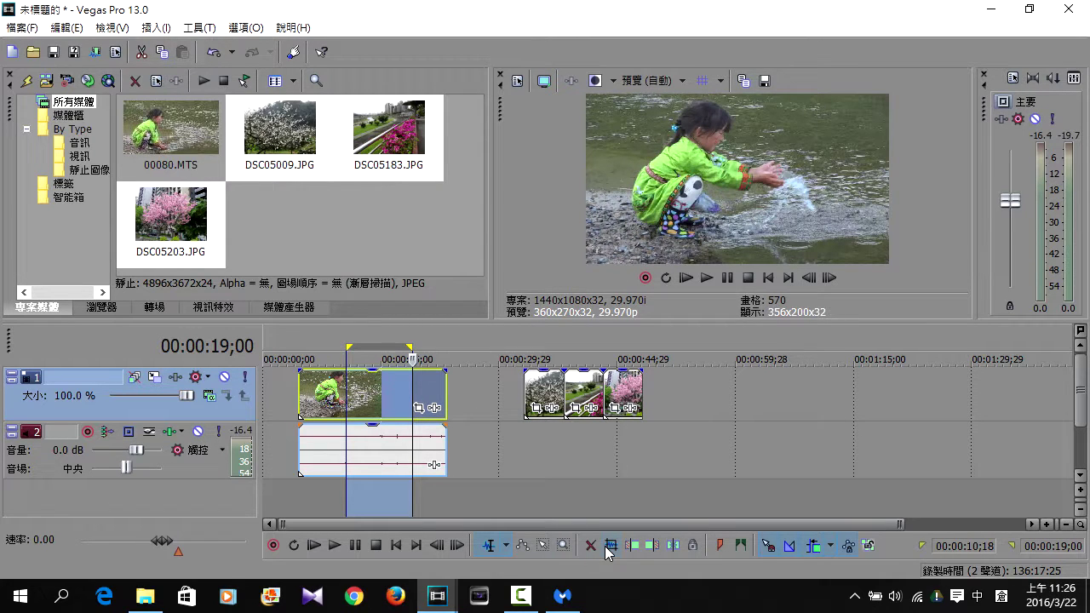
{"action": "left_click", "coordinate": [373, 398]}
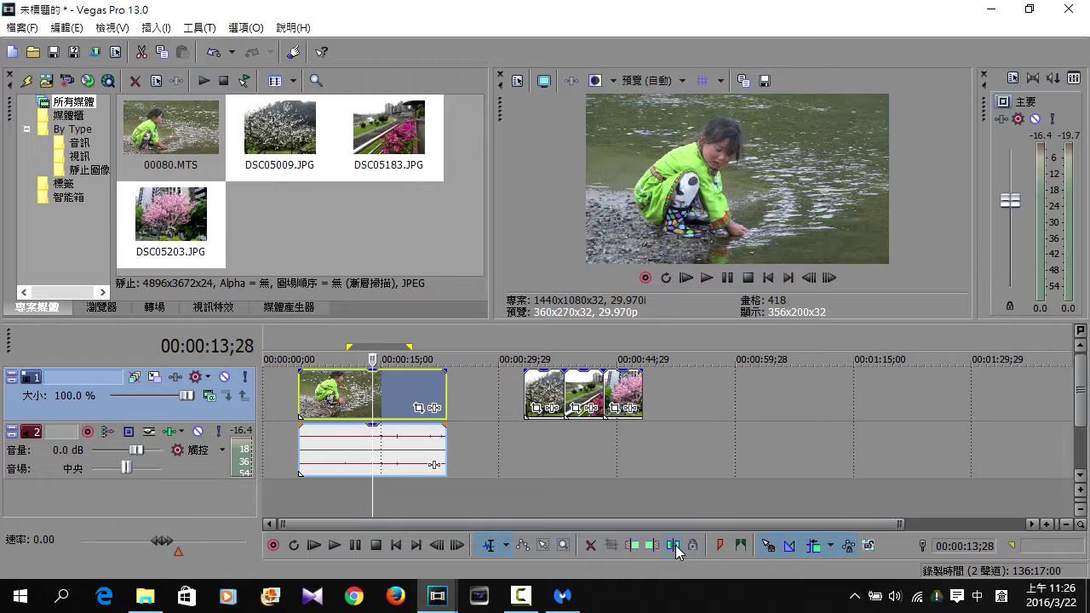
{"action": "left_click_drag", "start_coordinate": [351, 396], "coordinate": [302, 398]}
Try splitting the video clip at 00:00:12;16, and undo the split
{"action": "left_click", "coordinate": [337, 397]}
{"action": "left_click", "coordinate": [362, 397]}
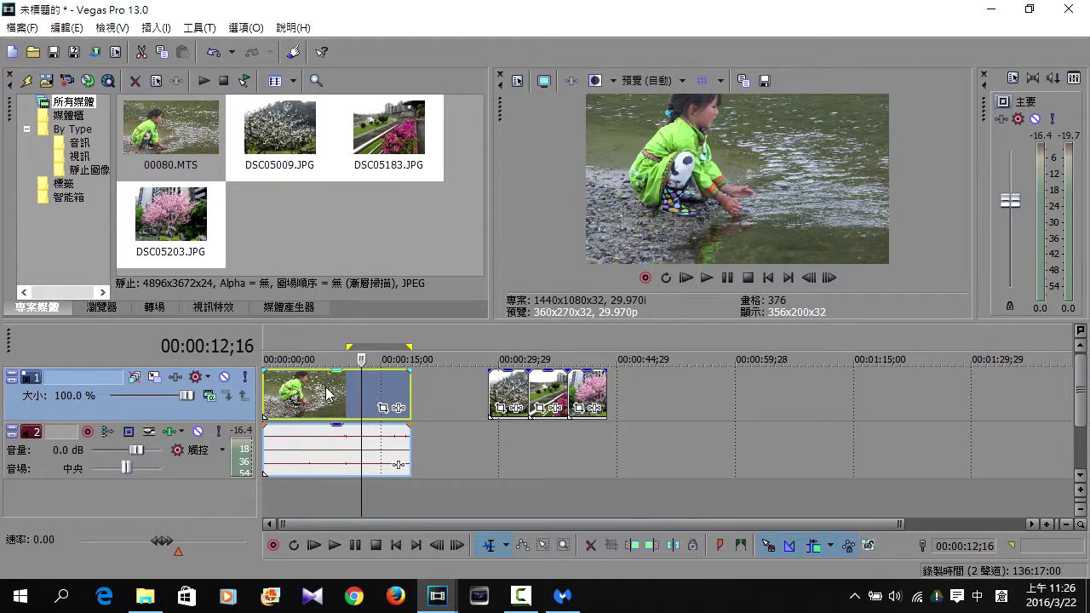
{"action": "left_click", "coordinate": [672, 545]}
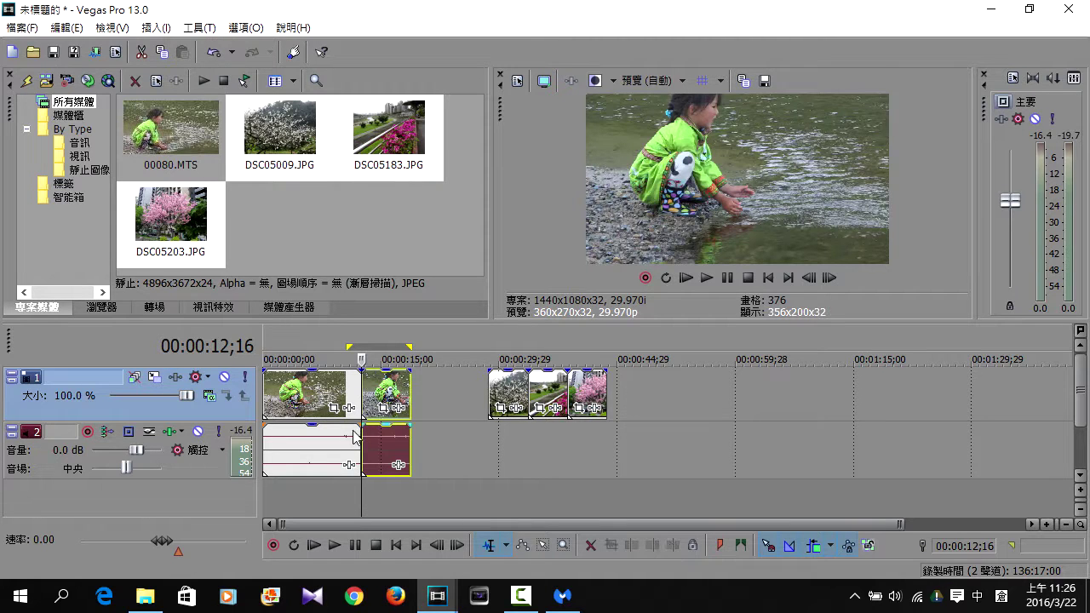
{"action": "mouse_move", "coordinate": [389, 390]}
{"action": "left_mouse_down"}
{"action": "mouse_move", "coordinate": [446, 390]}
{"action": "mouse_move", "coordinate": [377, 384]}
{"action": "mouse_move", "coordinate": [402, 388]}
{"action": "mouse_move", "coordinate": [390, 389]}
{"action": "left_mouse_up"}
{"action": "left_click", "coordinate": [1047, 524]}
{"action": "left_click", "coordinate": [1046, 524]}
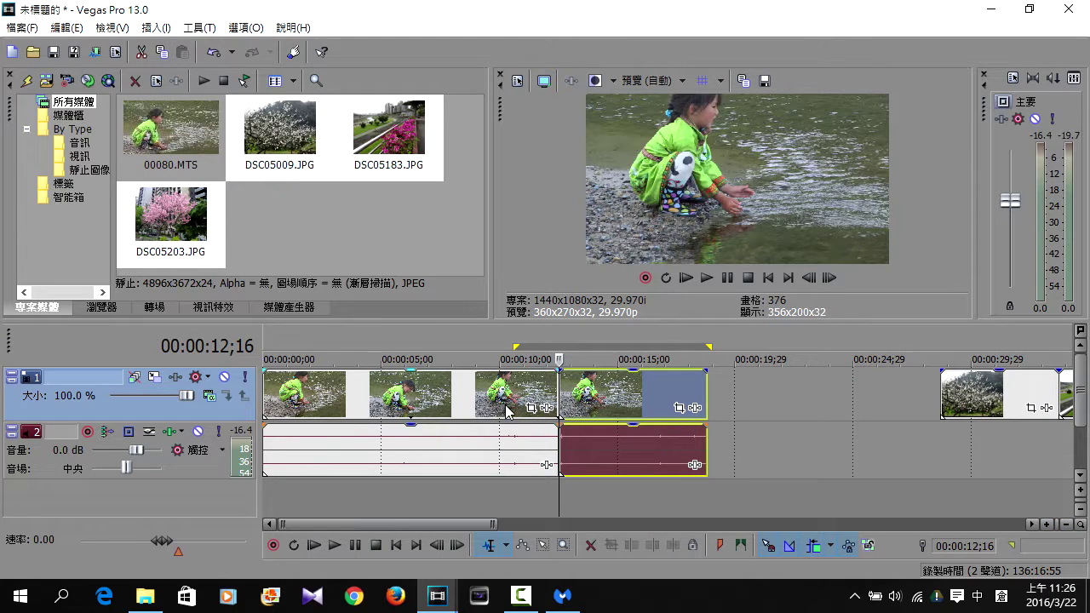
{"action": "left_click_drag", "start_coordinate": [353, 343], "coordinate": [469, 345]}
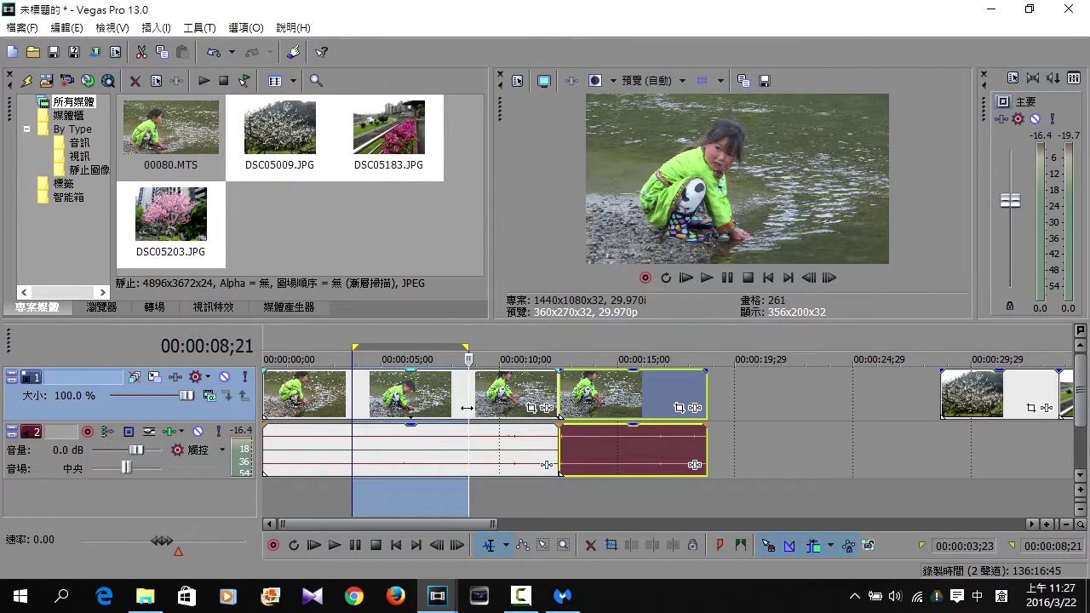
{"action": "left_click", "coordinate": [211, 53]}
{"action": "left_click", "coordinate": [211, 53]}
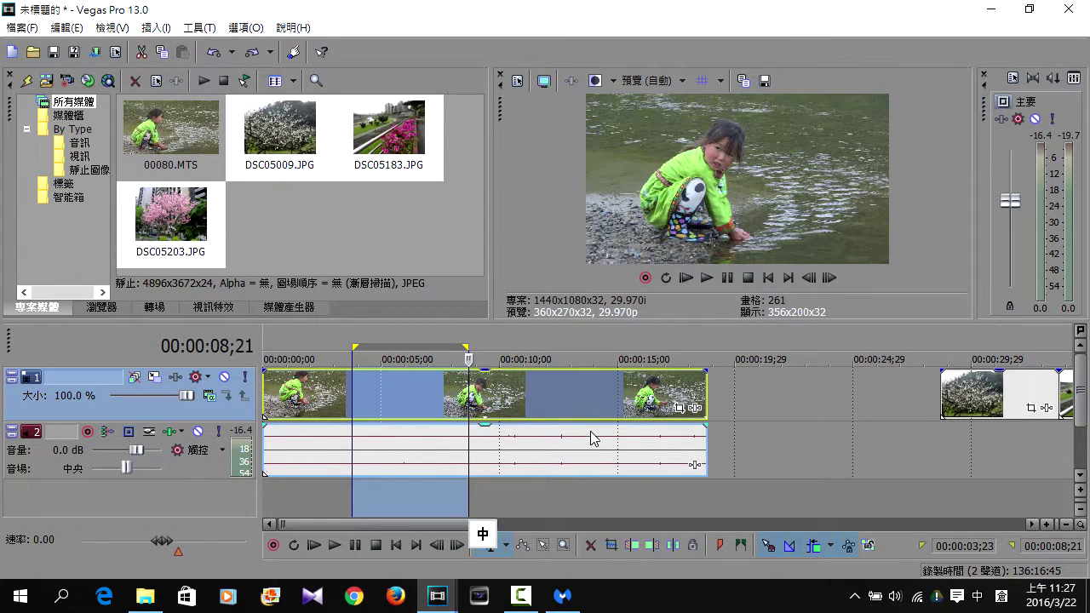
Split the video clip at both ends of the time range from 00:00:05;24 to 00:00:13;03
{"action": "left_click", "coordinate": [392, 328]}
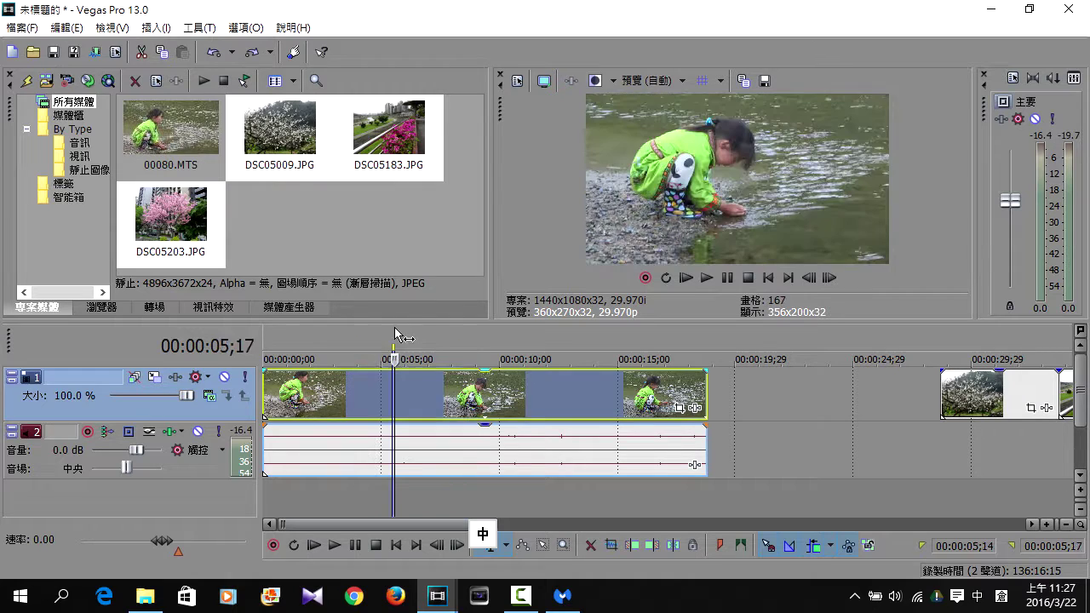
{"action": "left_click_drag", "start_coordinate": [402, 333], "coordinate": [572, 334]}
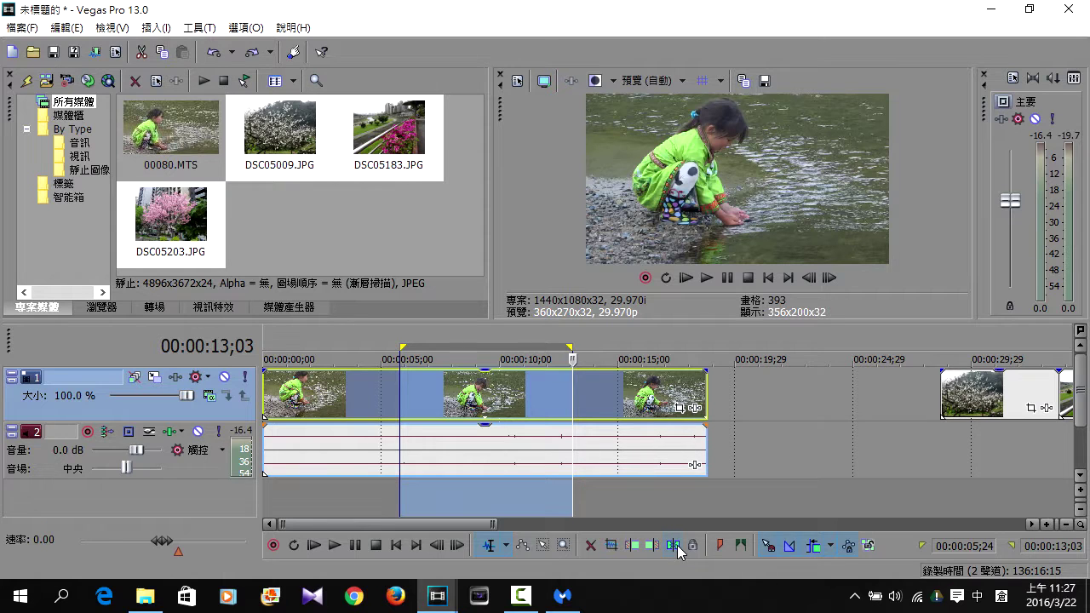
{"action": "left_click", "coordinate": [678, 549]}
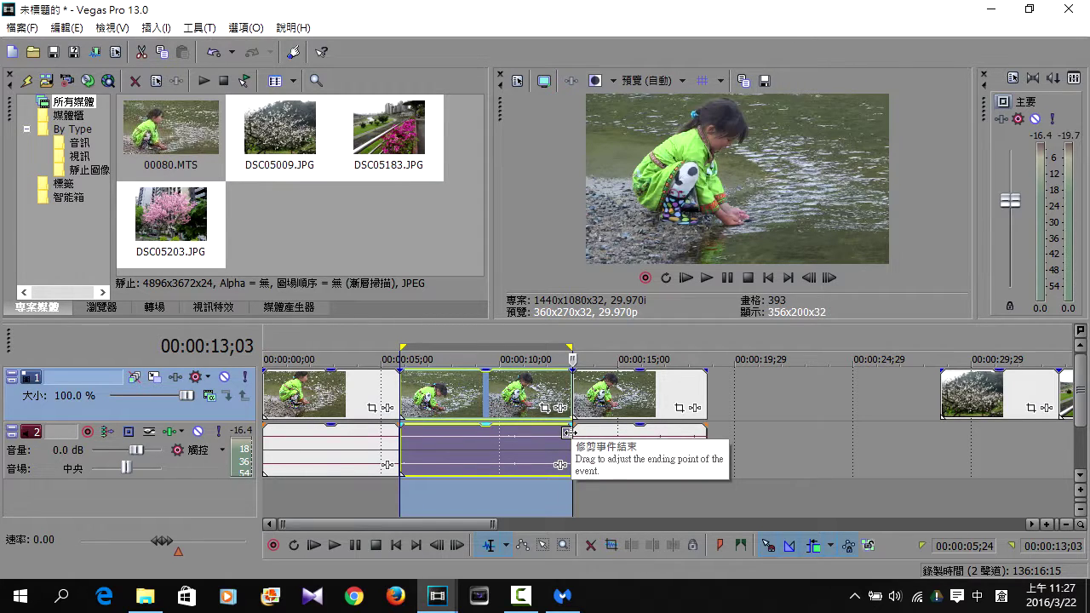
Delete the last piece of the split video clip, and move the three photos earlier on the timeline
{"action": "left_click", "coordinate": [628, 408]}
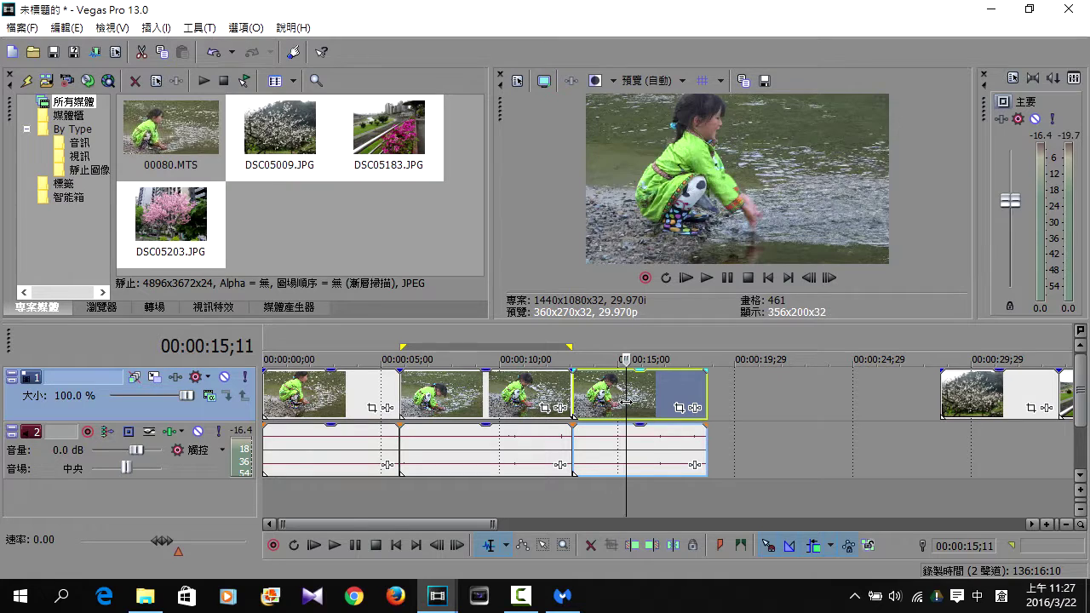
{"action": "left_click", "coordinate": [591, 547]}
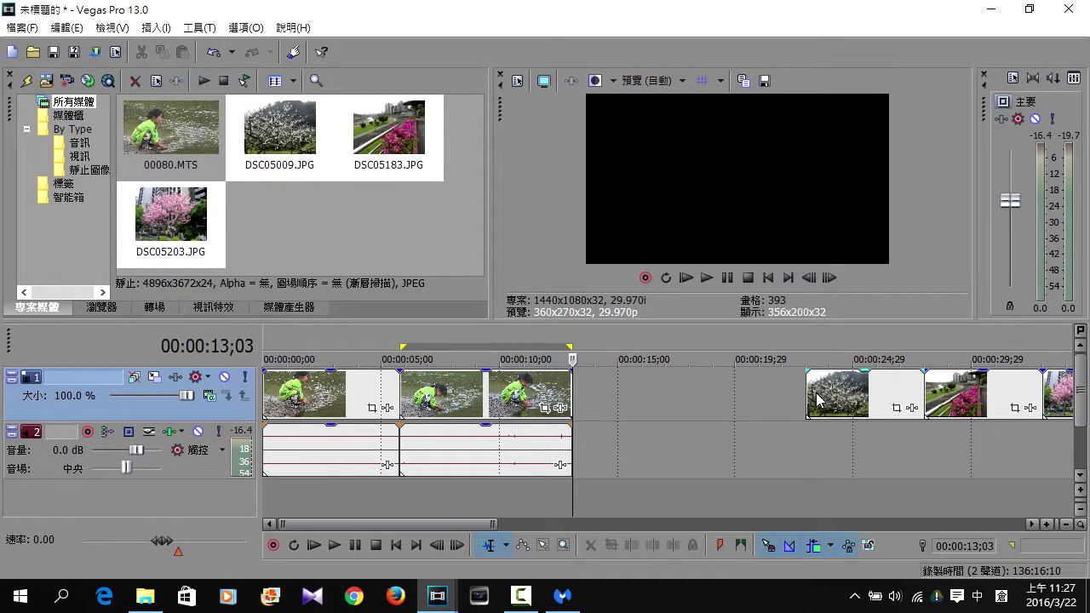
{"action": "left_click_drag", "start_coordinate": [835, 404], "coordinate": [675, 421]}
{"action": "left_click", "coordinate": [698, 407]}
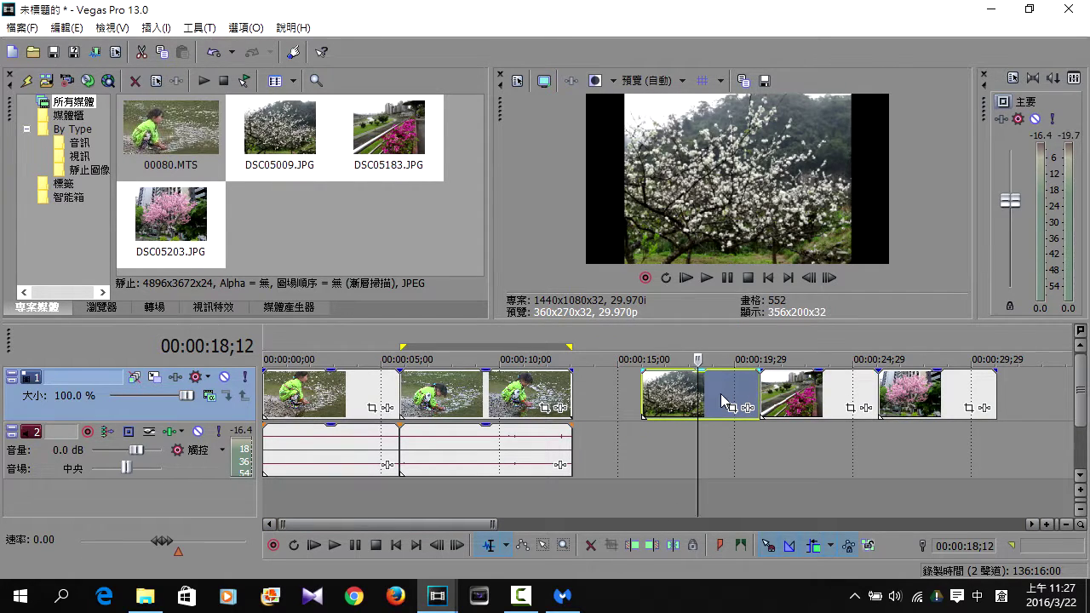
Lock the DSC05183.JPG event on the timeline, and shift the photos before and after it away from it
{"action": "left_click", "coordinate": [816, 392]}
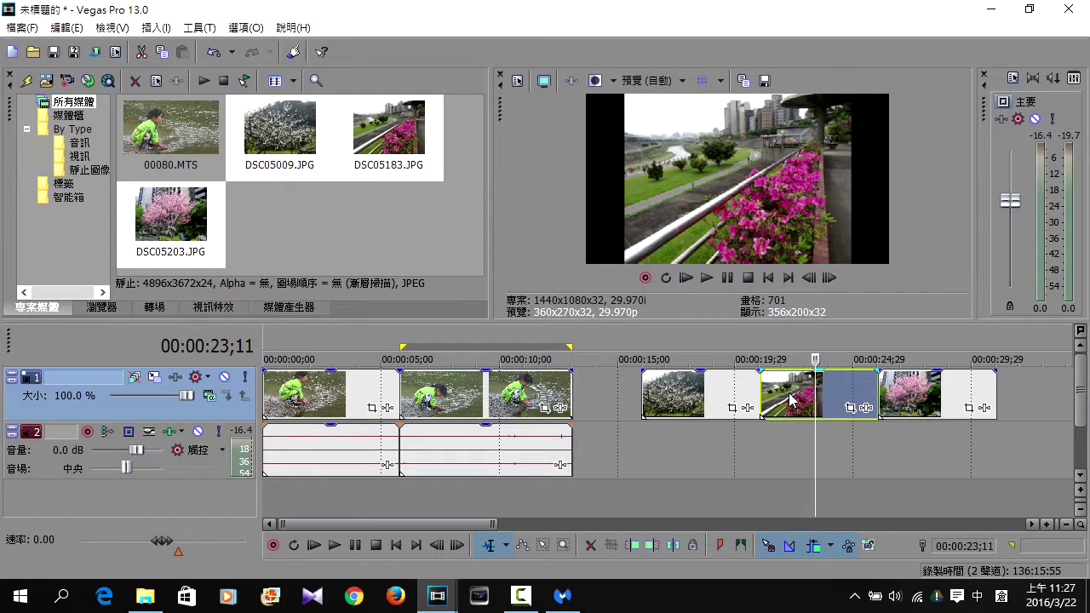
{"action": "left_click", "coordinate": [694, 546]}
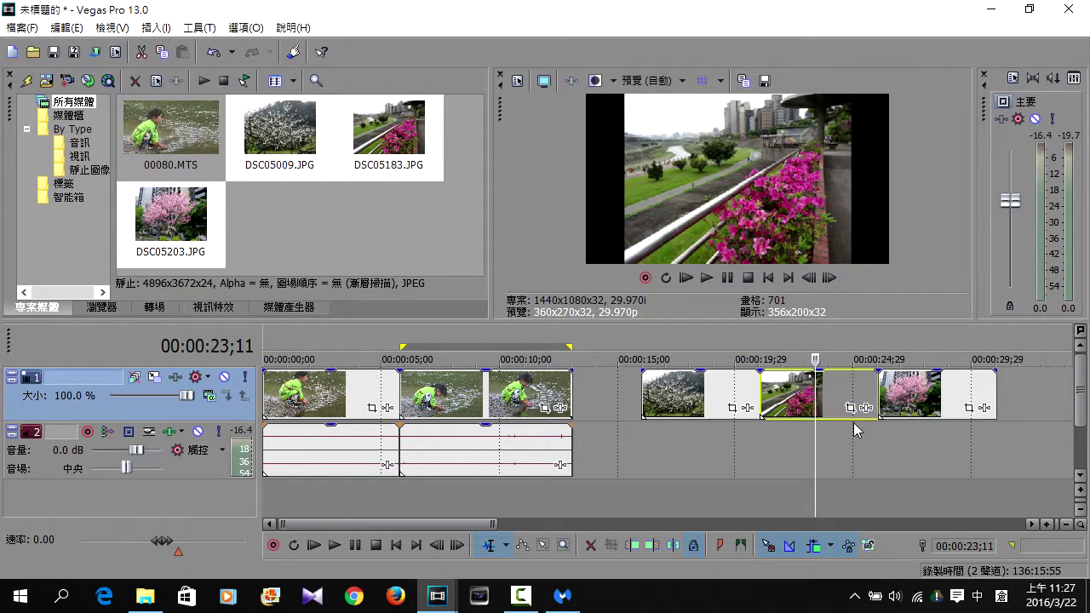
{"action": "left_click_drag", "start_coordinate": [901, 403], "coordinate": [971, 406]}
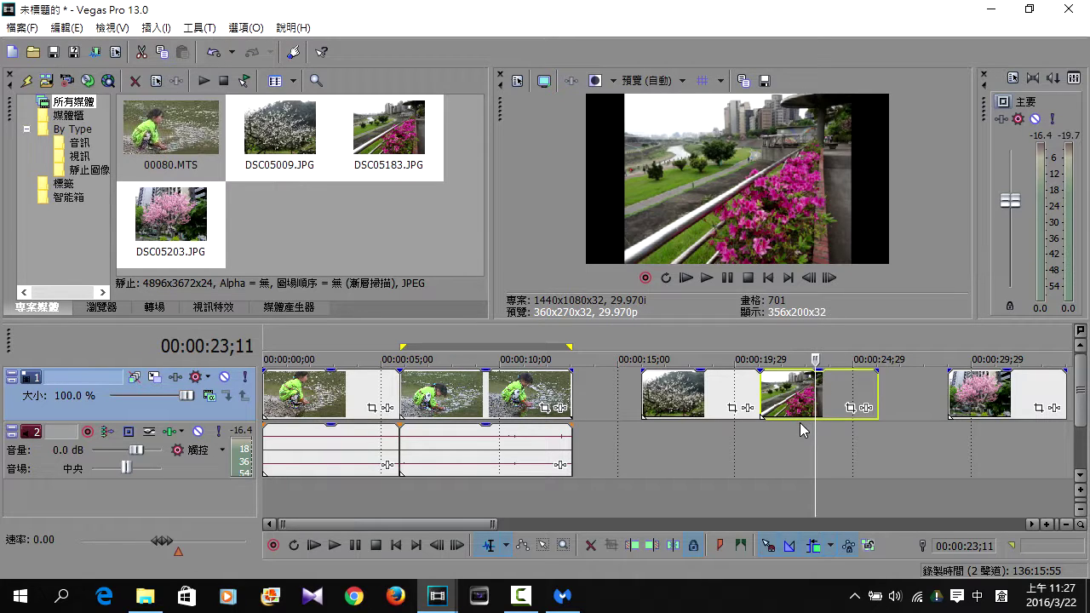
{"action": "left_click_drag", "start_coordinate": [703, 401], "coordinate": [629, 407]}
Unlock the DSC05183.JPG event and move it slightly earlier on the timeline
{"action": "left_click", "coordinate": [776, 400]}
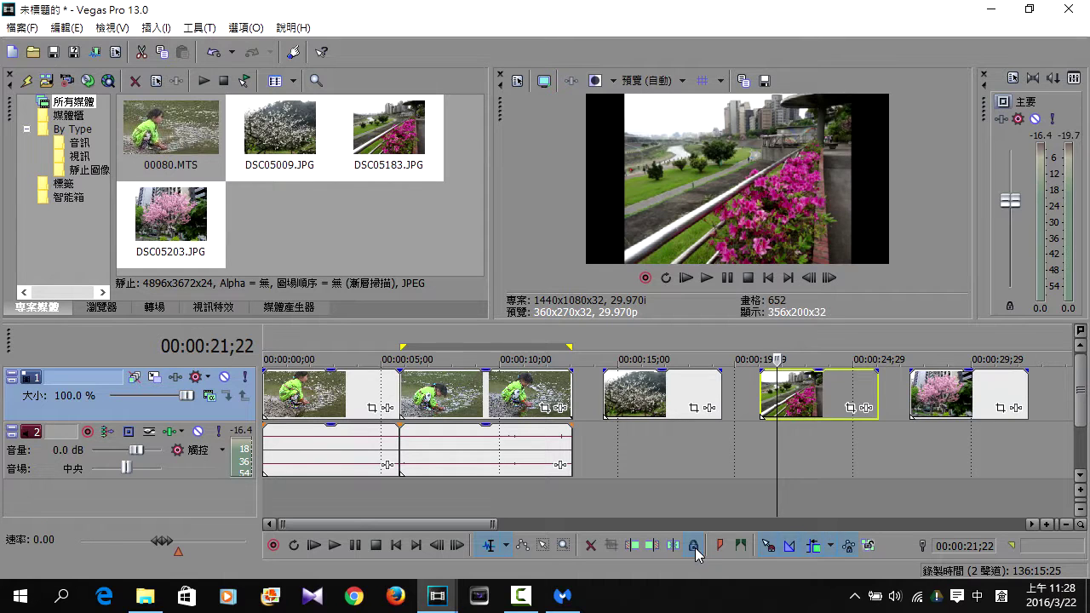
{"action": "mouse_move", "coordinate": [814, 399]}
{"action": "left_mouse_down"}
{"action": "mouse_move", "coordinate": [785, 400]}
{"action": "mouse_move", "coordinate": [803, 400]}
{"action": "left_mouse_up"}
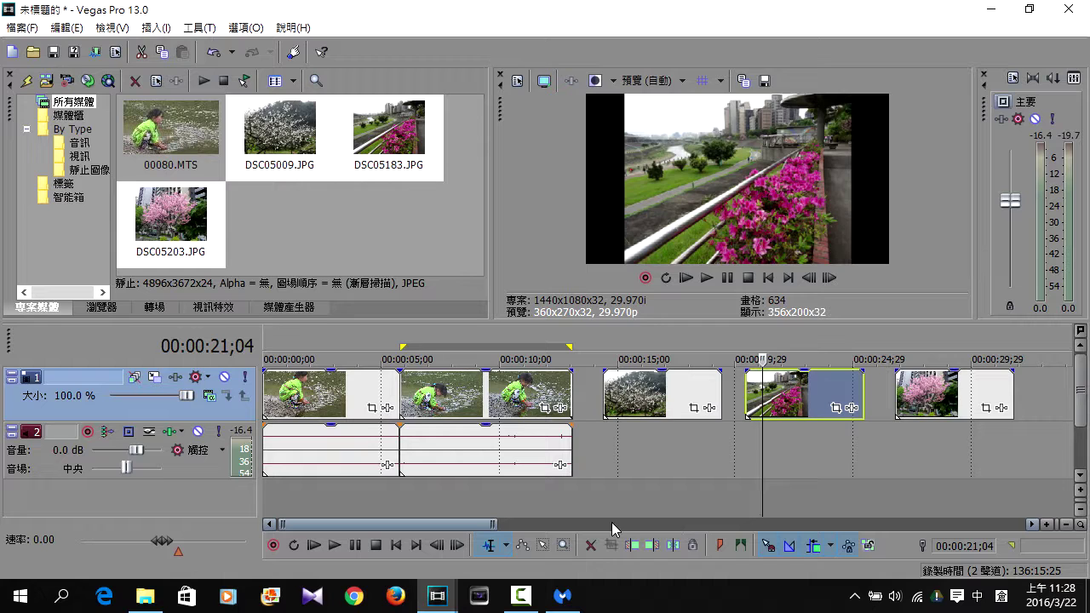
With the normal editing tool (一般編輯工具), select the video pieces and photos, and shift DSC05183.JPG and DSC05009.JPG slightly later
{"action": "left_click", "coordinate": [508, 550]}
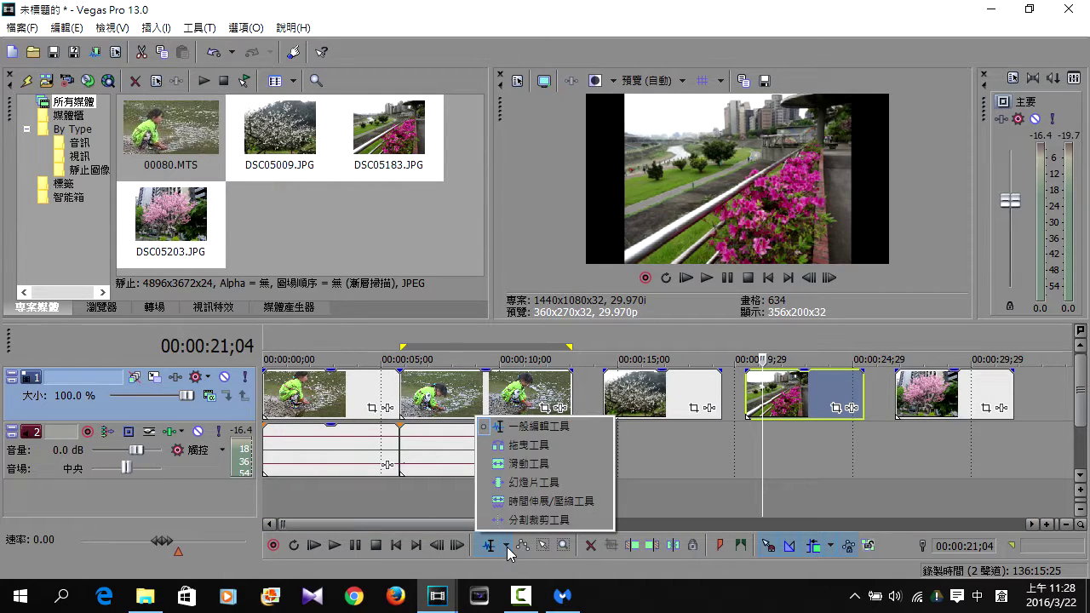
{"action": "left_click", "coordinate": [515, 427]}
{"action": "left_click", "coordinate": [328, 394]}
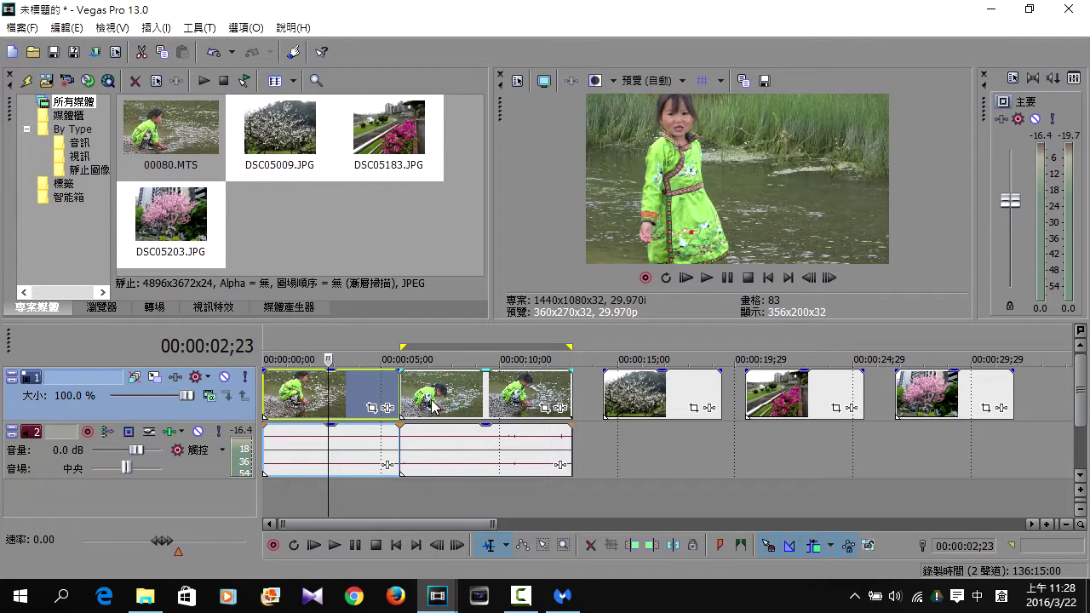
{"action": "left_click", "coordinate": [462, 403]}
{"action": "left_click", "coordinate": [672, 399]}
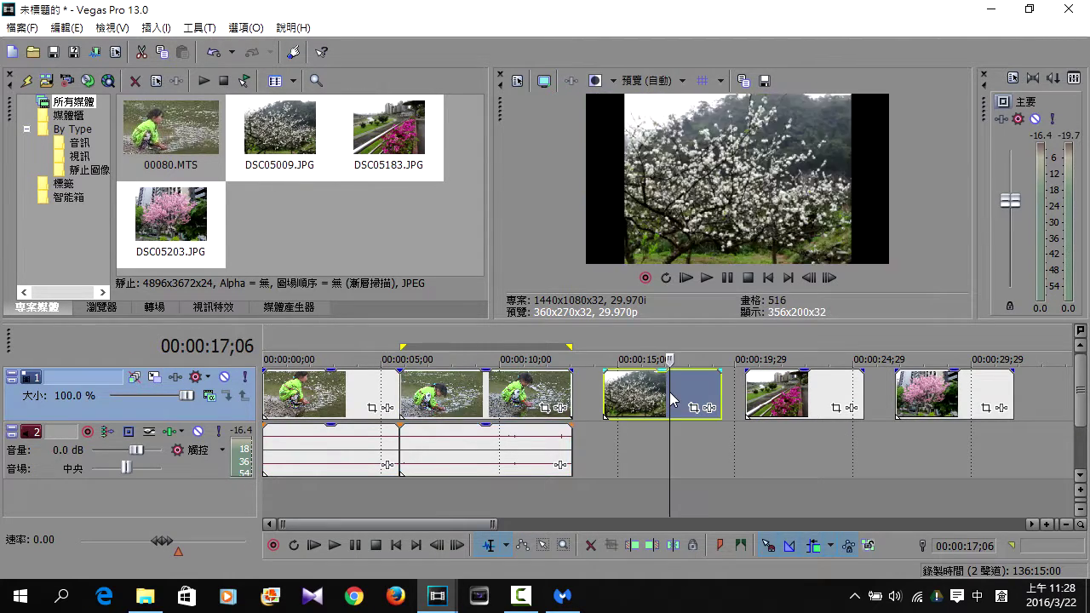
{"action": "left_click", "coordinate": [803, 402]}
{"action": "left_click_drag", "start_coordinate": [788, 403], "coordinate": [790, 402]}
{"action": "left_click", "coordinate": [669, 405]}
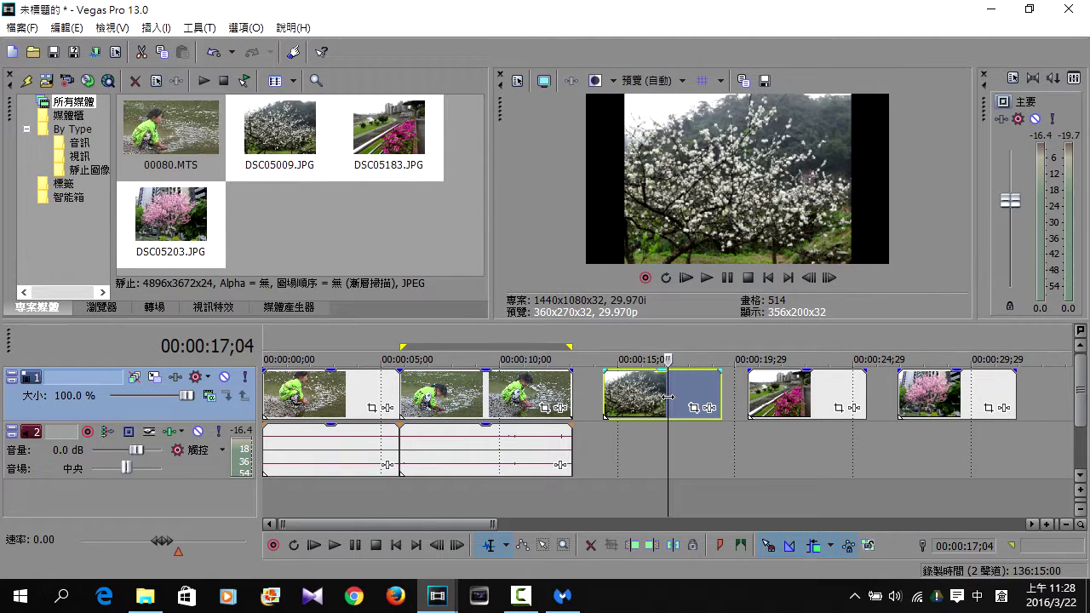
{"action": "left_click_drag", "start_coordinate": [669, 398], "coordinate": [671, 398]}
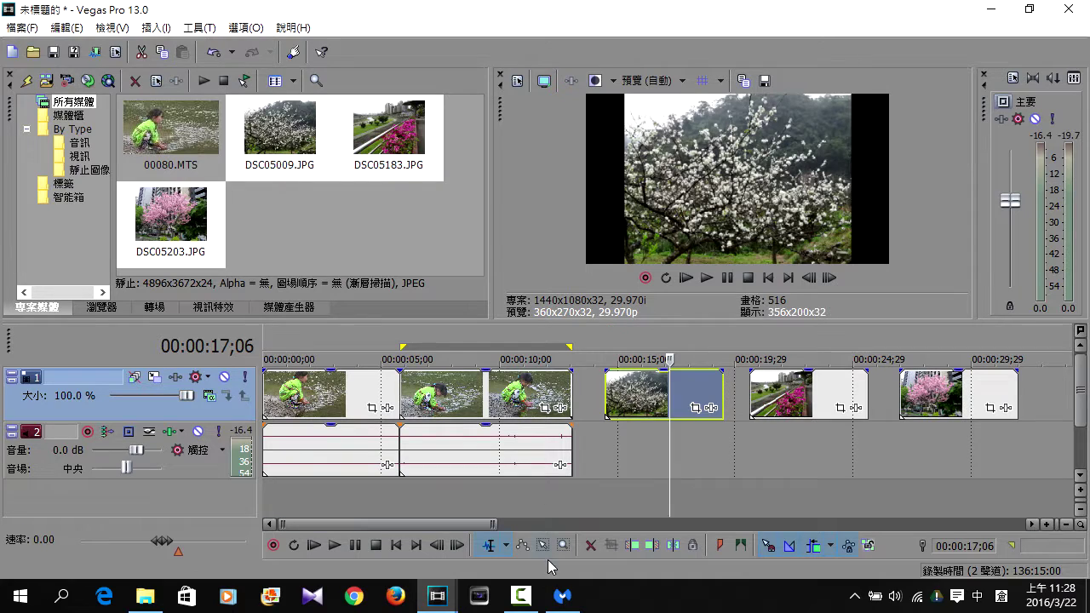
Close the gaps between the photos by moving DSC05183.JPG and DSC05203.JPG each directly against the photo before it
{"action": "left_click", "coordinate": [505, 546]}
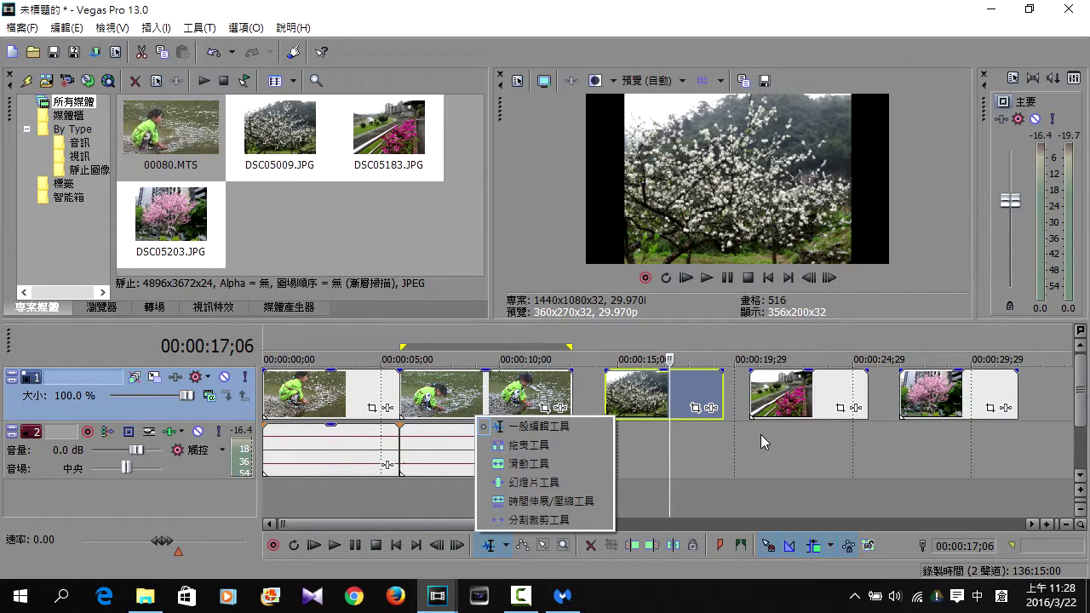
{"action": "left_click_drag", "start_coordinate": [782, 400], "coordinate": [757, 400]}
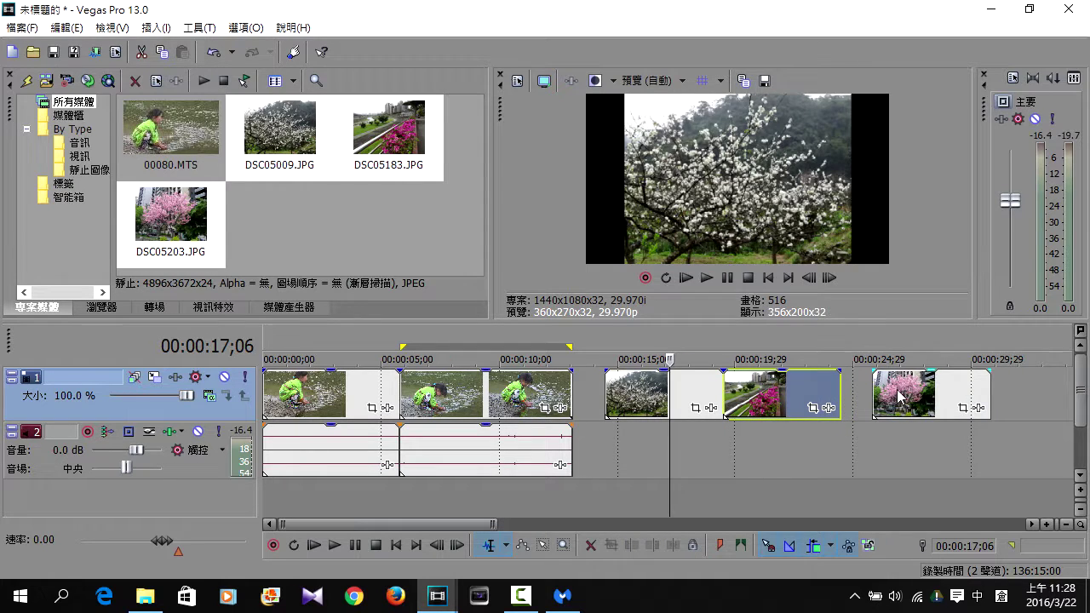
{"action": "left_click_drag", "start_coordinate": [895, 397], "coordinate": [860, 397]}
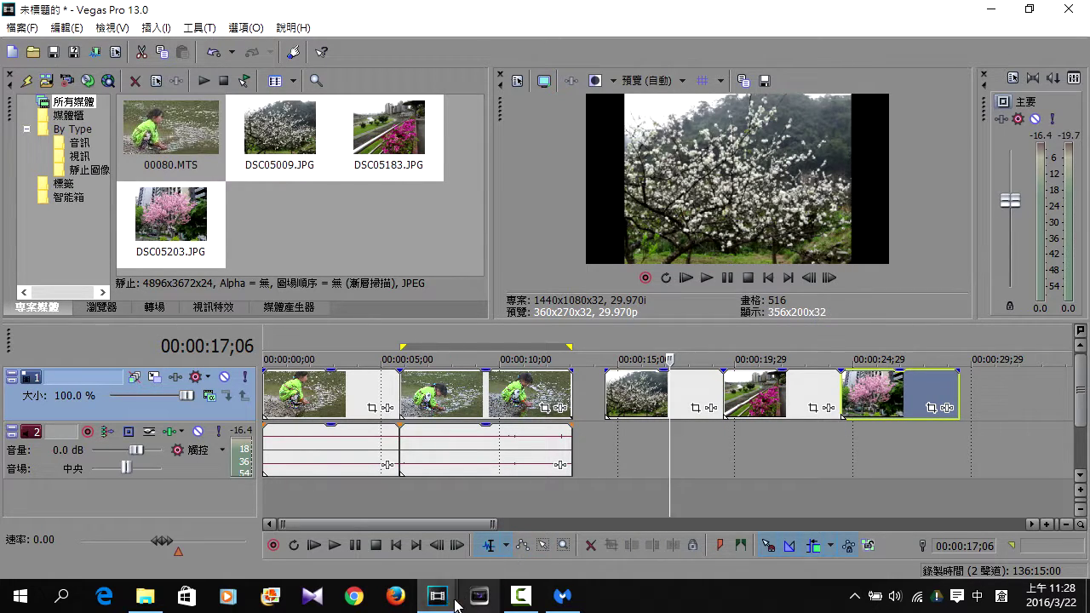
Switch to the Vegas Pro Help window and read the favourite topic "Shuffling events"
{"action": "mouse_move", "coordinate": [444, 600]}
{"action": "left_click", "coordinate": [528, 528]}
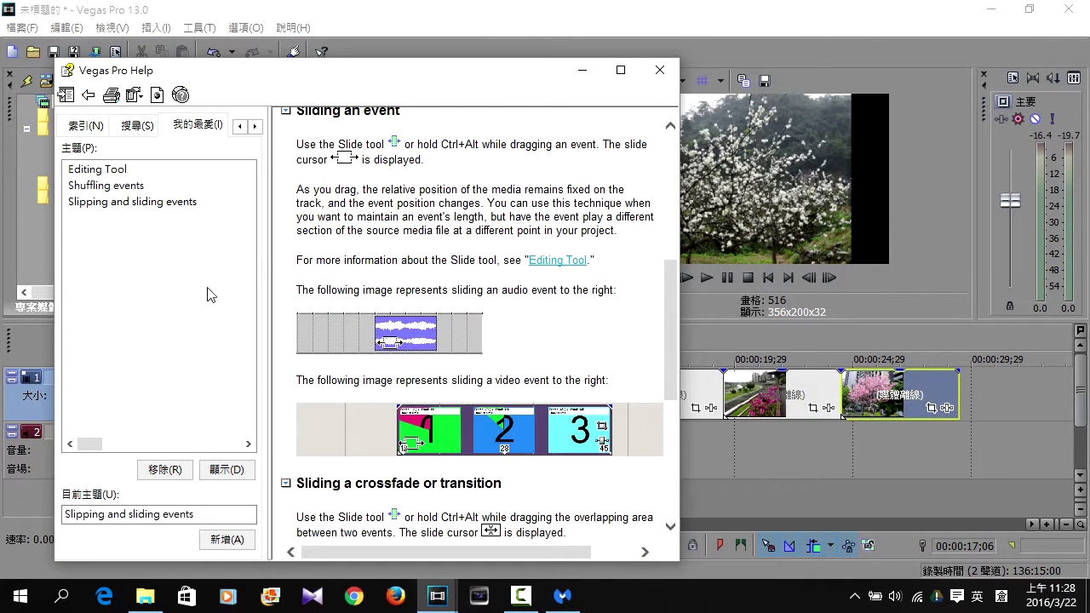
{"action": "left_click", "coordinate": [108, 189]}
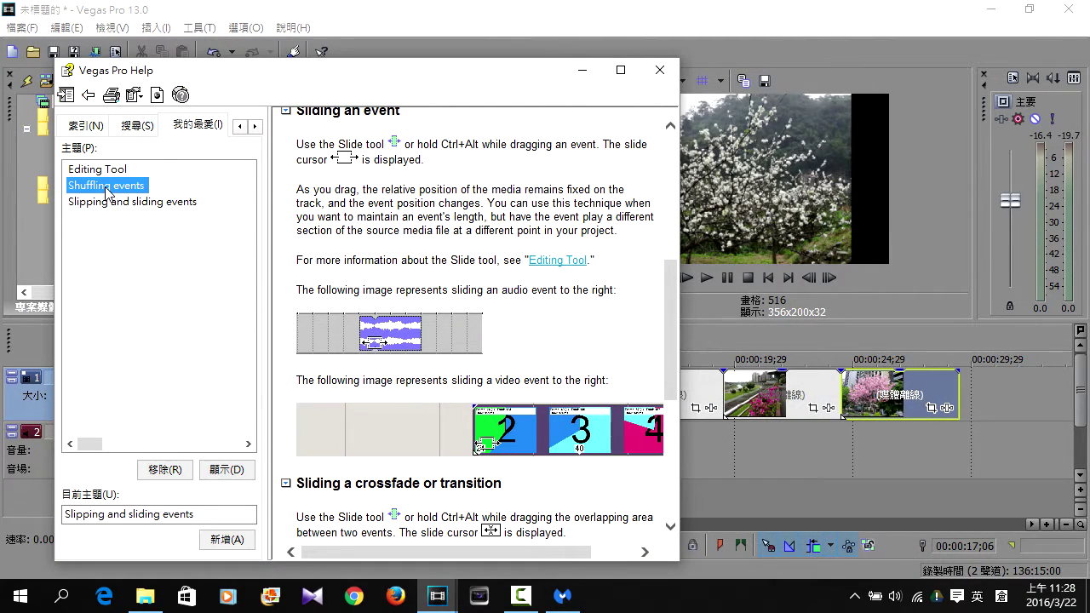
{"action": "scroll", "coordinate": [491, 331], "scroll_direction": "down", "scroll_amount": 2}
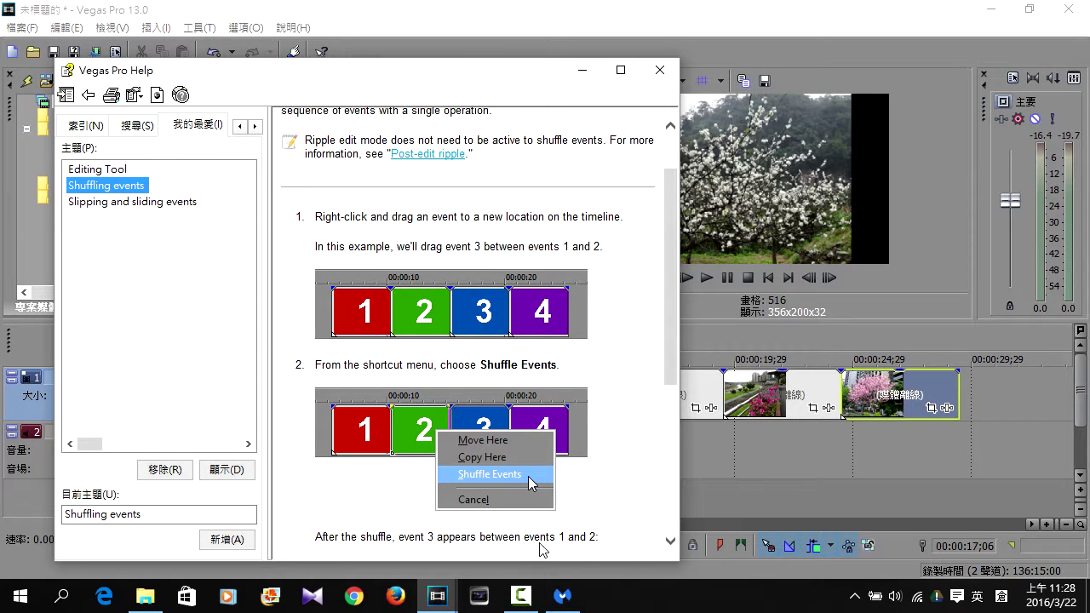
Move the help window aside, return to the project and switch the editing tool to 拖曳工具
{"action": "left_click_drag", "start_coordinate": [424, 81], "coordinate": [930, 80]}
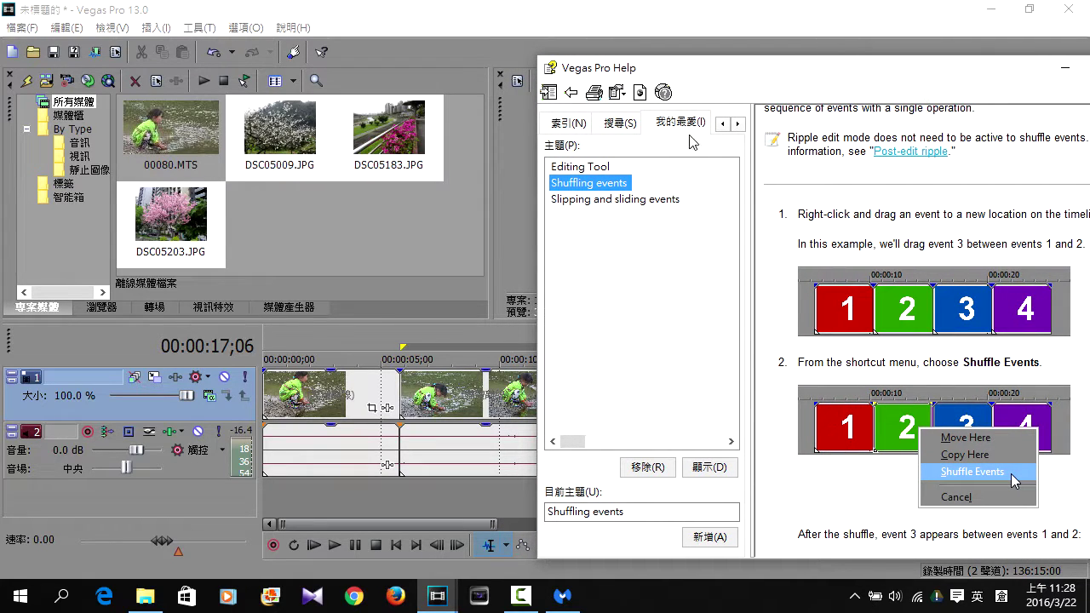
{"action": "left_click", "coordinate": [506, 546]}
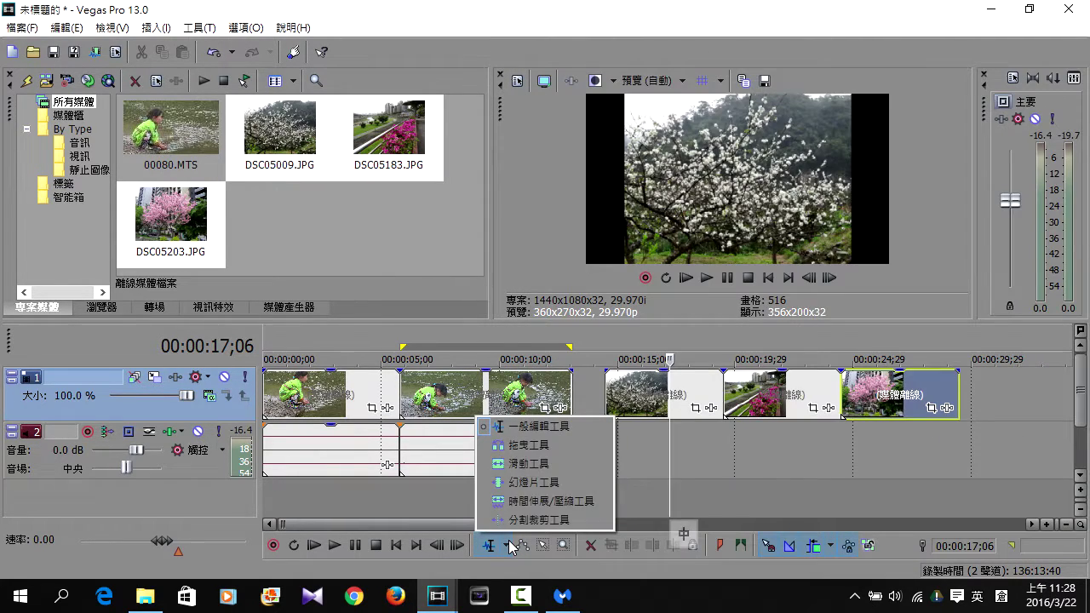
{"action": "left_click", "coordinate": [515, 446]}
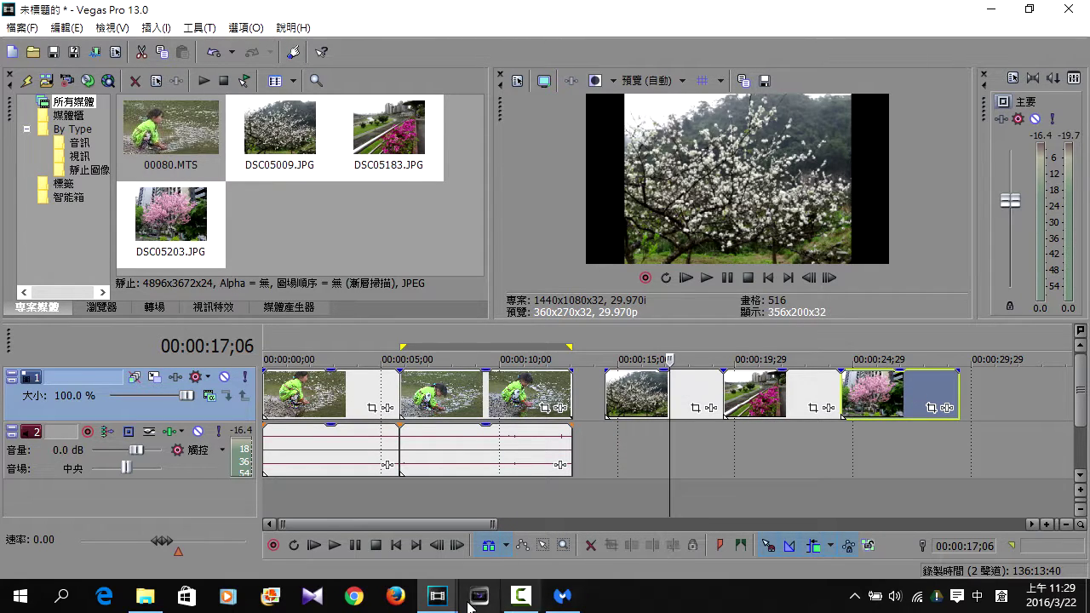
Switch to the Vegas Pro Help window, read the steps for Shuffle Events down to the example's result, and return to the project
{"action": "mouse_move", "coordinate": [448, 601]}
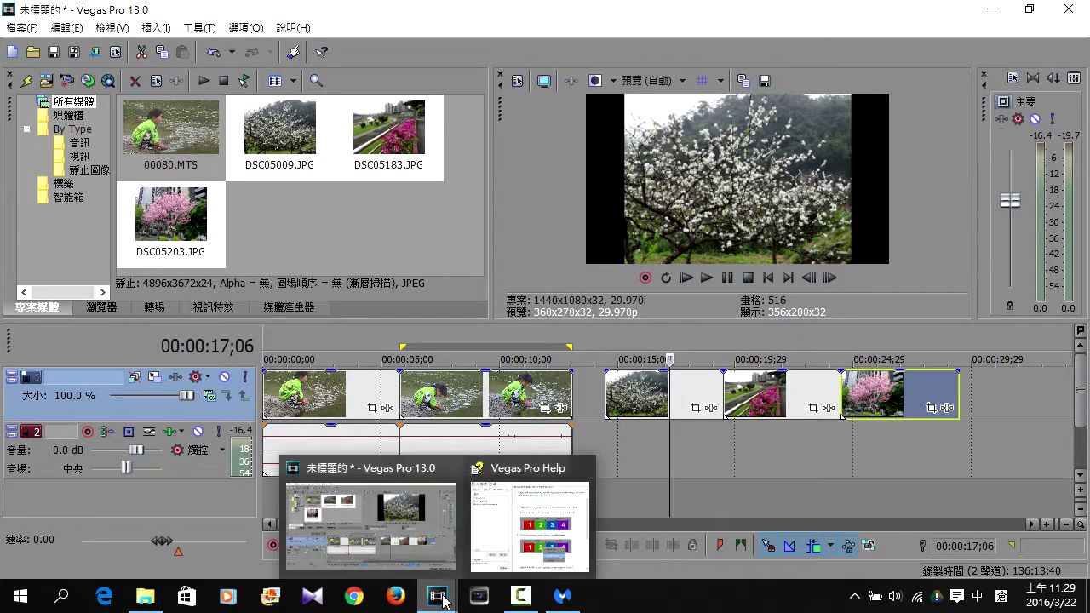
{"action": "left_click", "coordinate": [483, 516]}
{"action": "left_click_drag", "start_coordinate": [890, 53], "coordinate": [438, 44]}
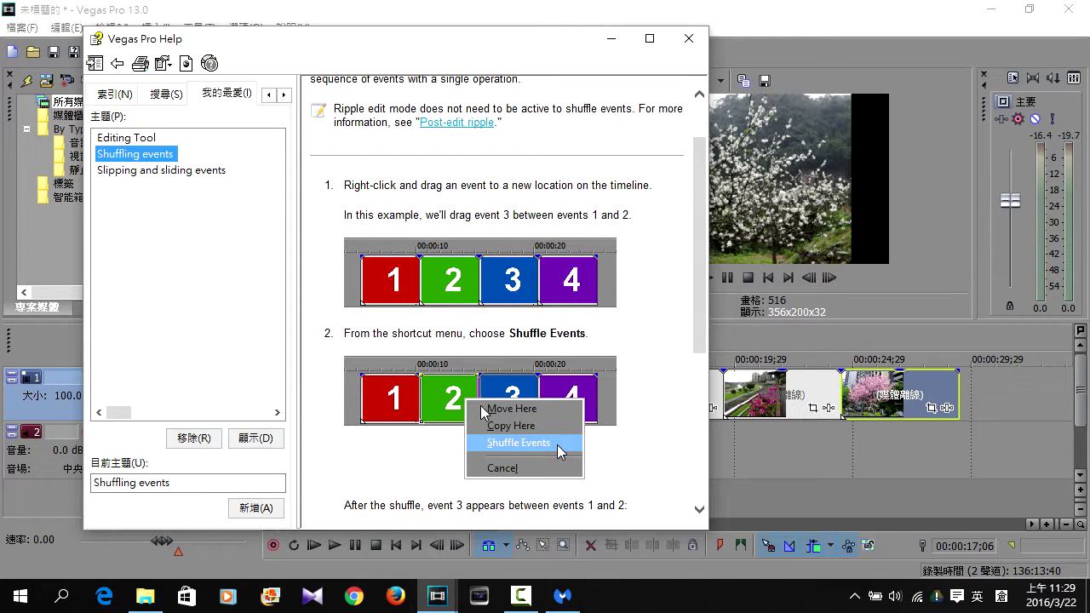
{"action": "scroll", "coordinate": [481, 402], "scroll_direction": "down", "scroll_amount": 2}
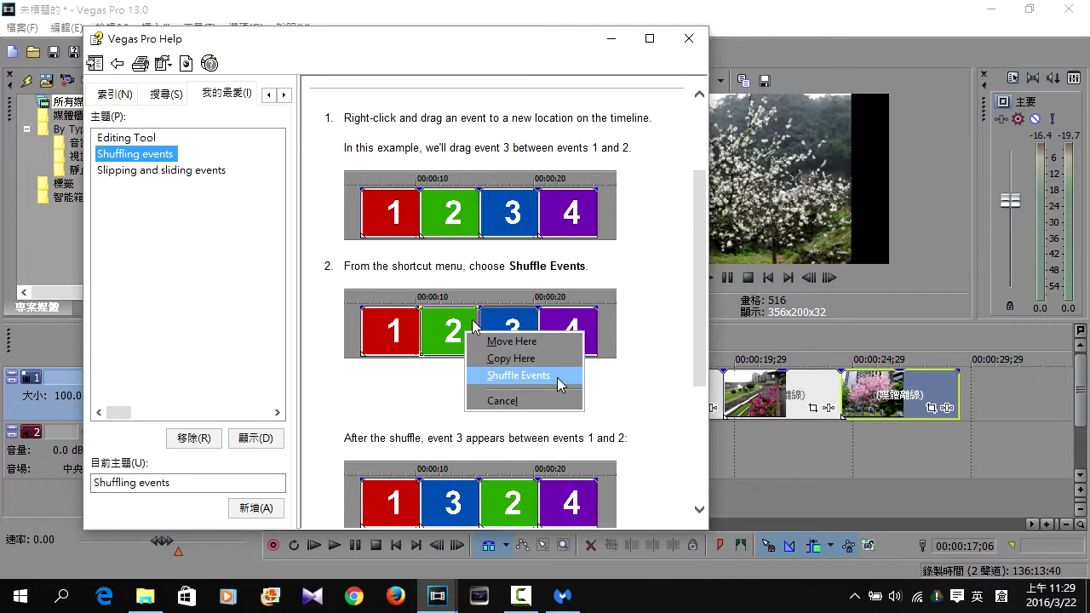
{"action": "scroll", "coordinate": [561, 438], "scroll_direction": "down", "scroll_amount": 2}
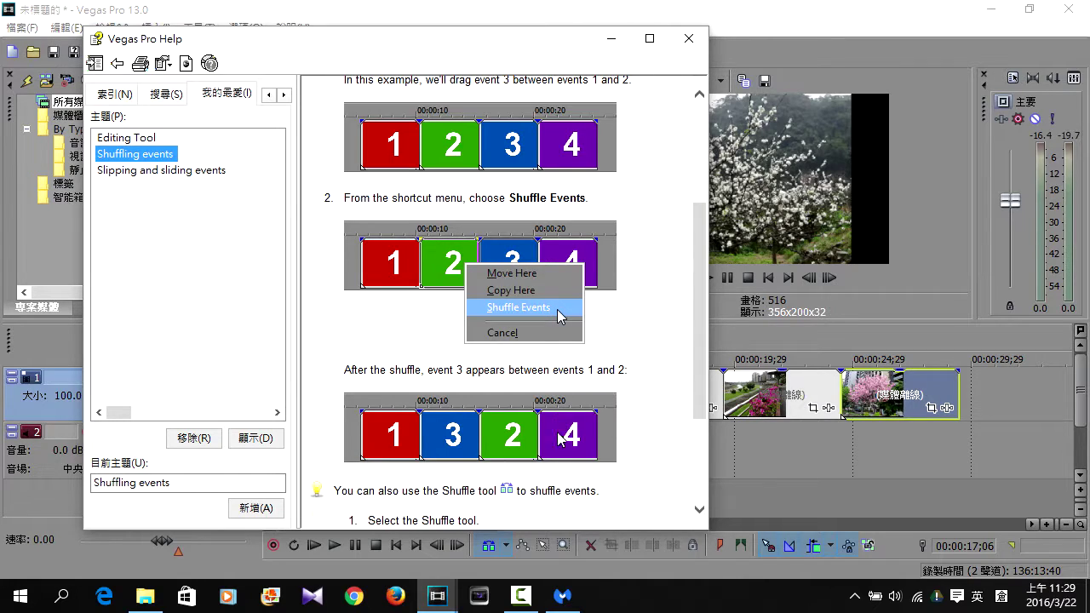
{"action": "left_click", "coordinate": [612, 43]}
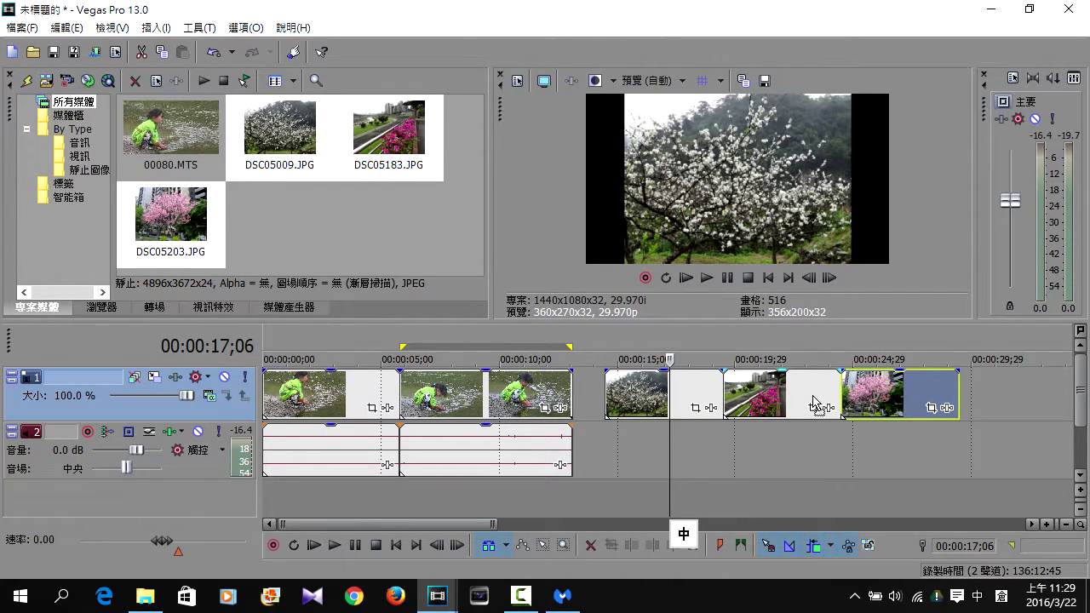
Use Shuffle 事件 to swap DSC05009.JPG with DSC05183.JPG, and to place DSC05203.JPG between DSC05183.JPG and DSC05009.JPG
{"action": "left_click", "coordinate": [637, 397]}
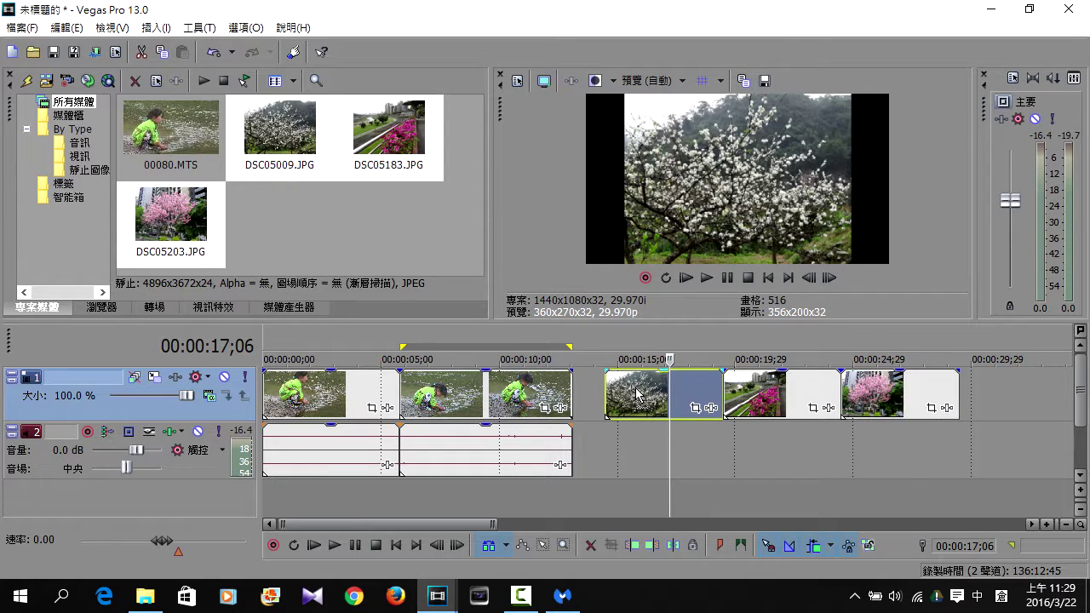
{"action": "right_click", "coordinate": [756, 392]}
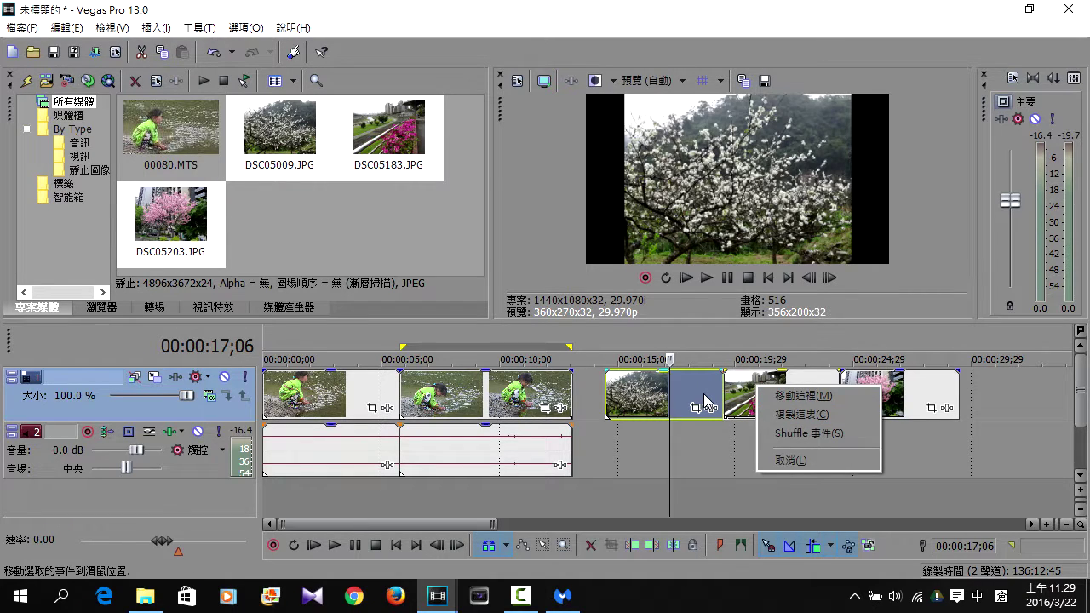
{"action": "left_click", "coordinate": [799, 437]}
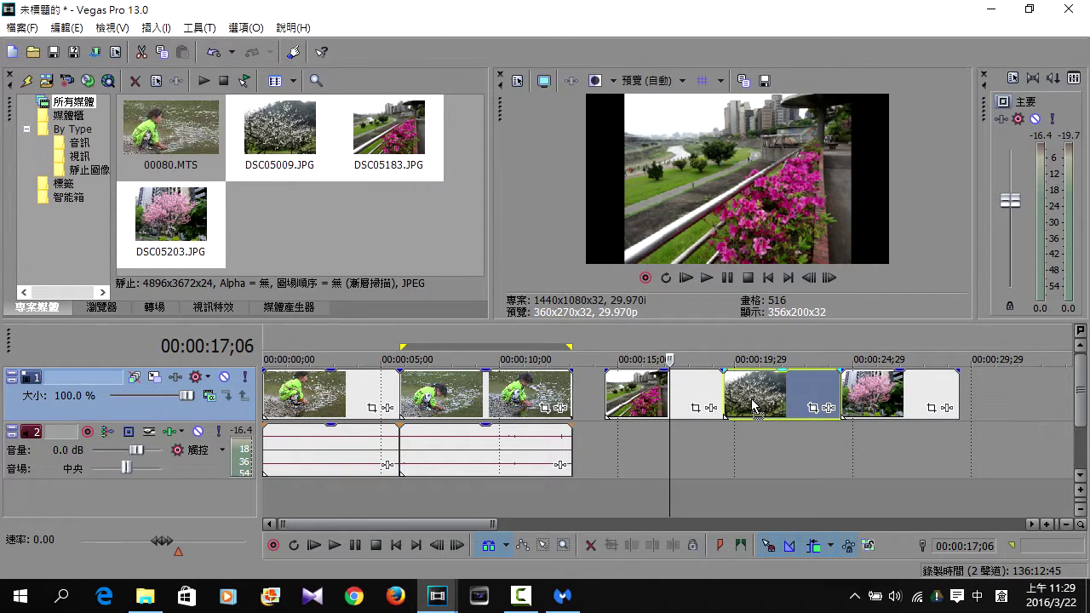
{"action": "left_click", "coordinate": [888, 403]}
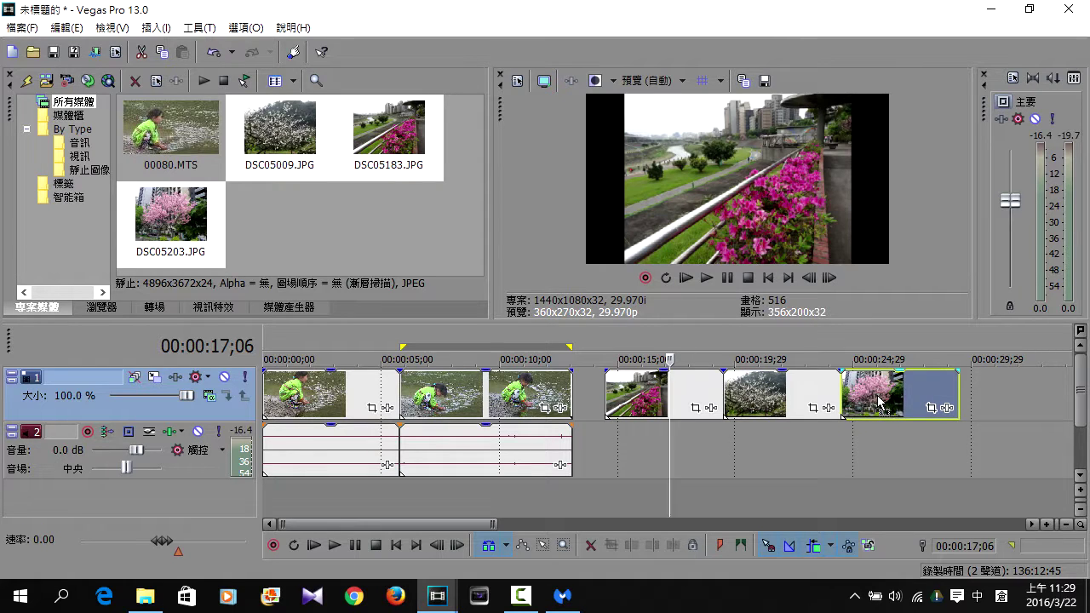
{"action": "right_click", "coordinate": [769, 393]}
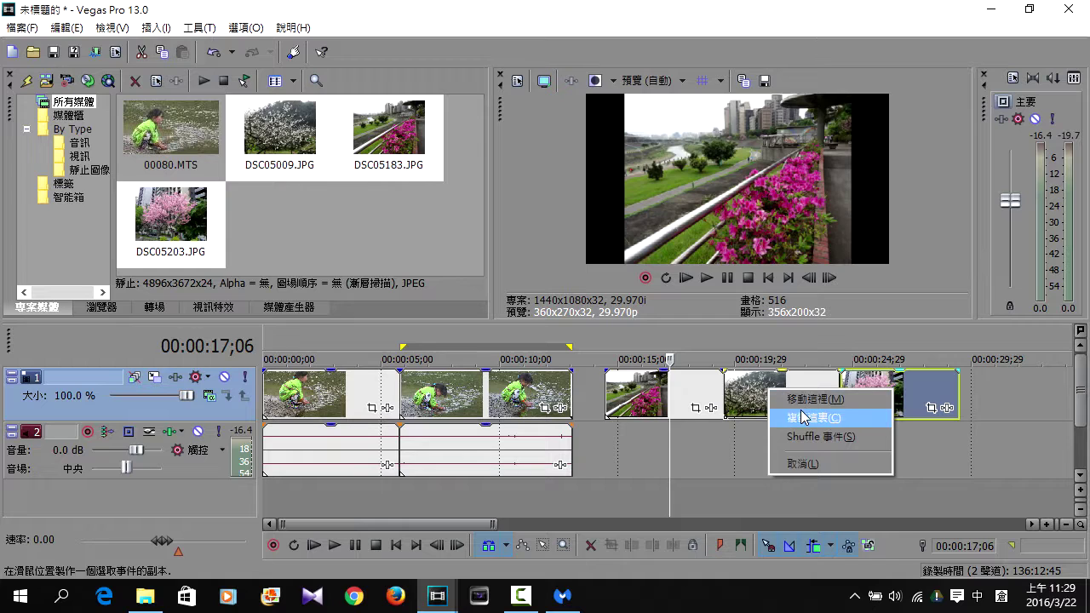
{"action": "left_click", "coordinate": [812, 437]}
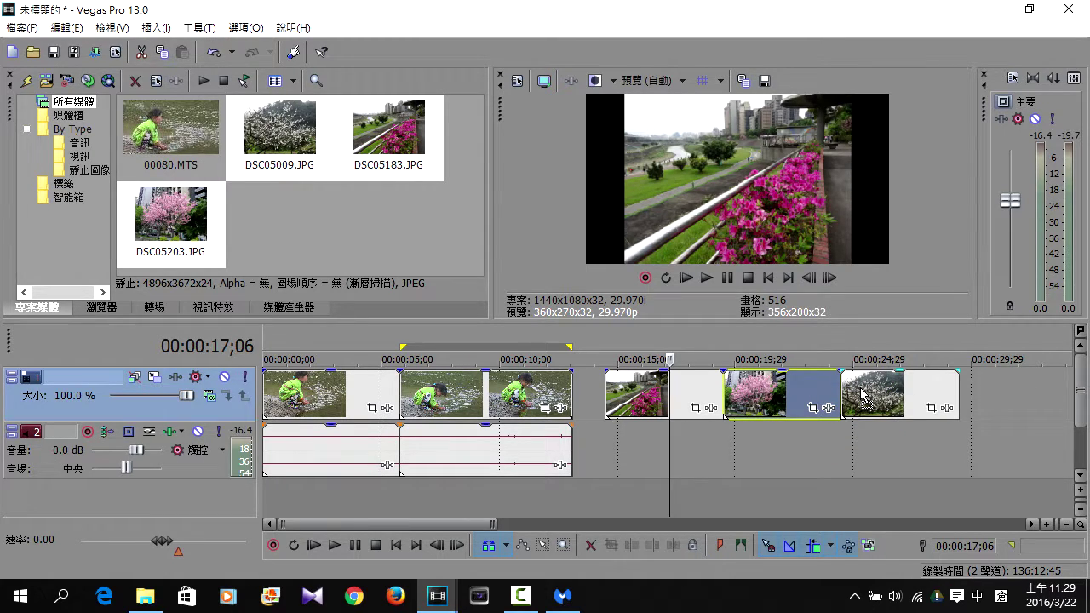
Move DSC05009.JPG into the empty track space after the other photos with the 移動這裡 option
{"action": "left_click_drag", "start_coordinate": [439, 532], "coordinate": [467, 530]}
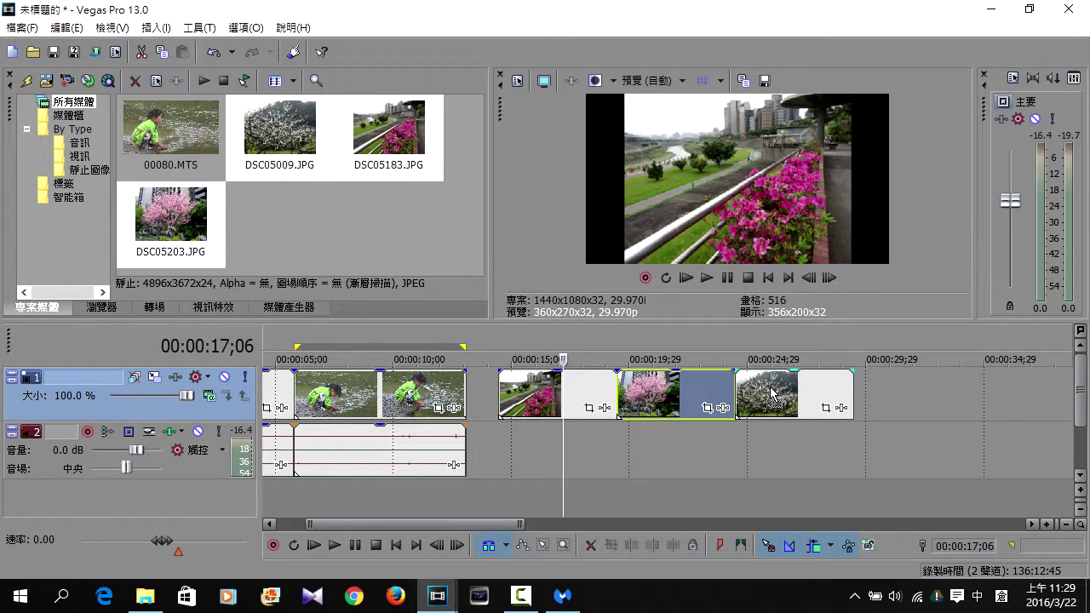
{"action": "left_click_drag", "start_coordinate": [770, 394], "coordinate": [926, 399]}
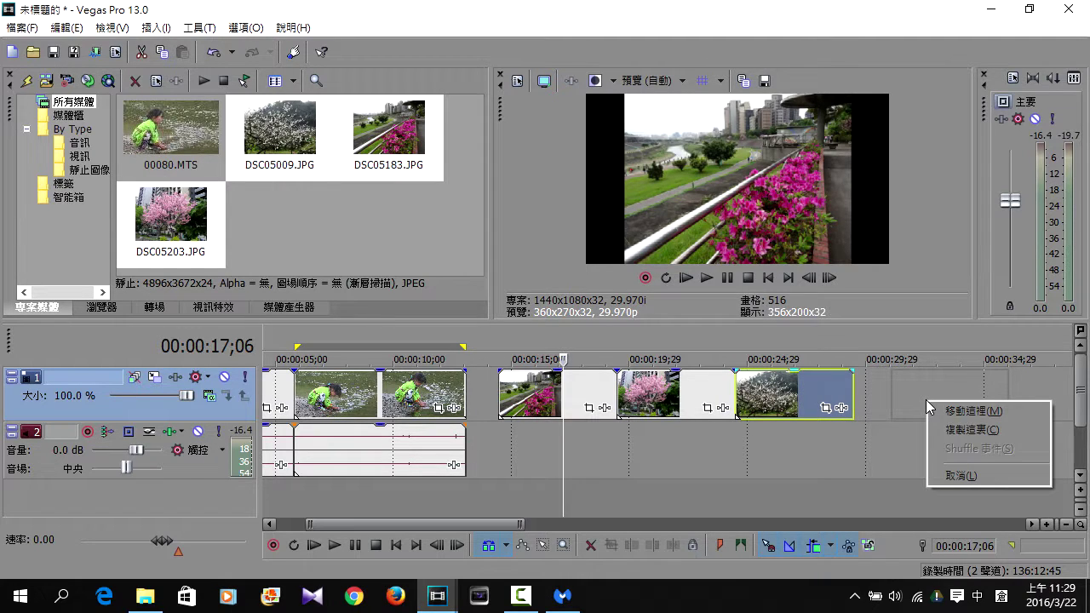
{"action": "left_click", "coordinate": [961, 414]}
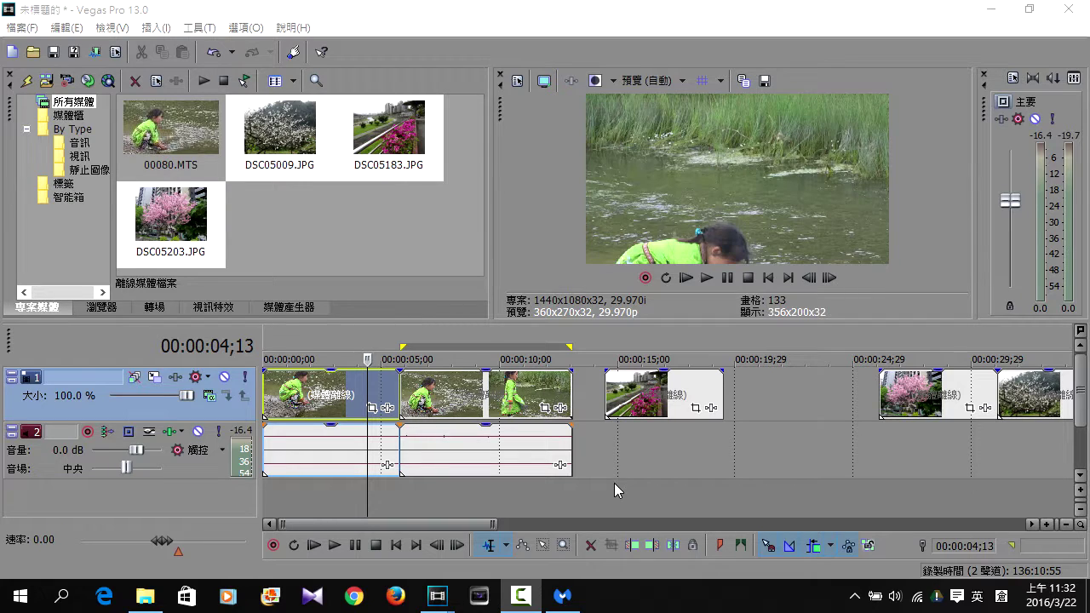
Delete both remaining video pieces with their audio from the start of the timeline
{"action": "left_click", "coordinate": [506, 545]}
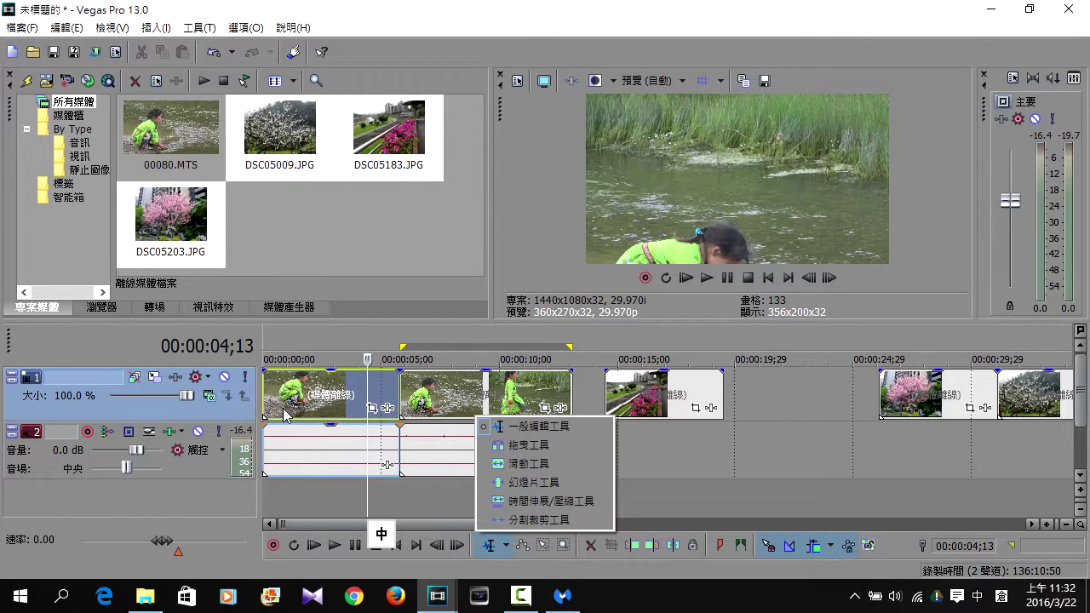
{"action": "left_click", "coordinate": [314, 407]}
{"action": "left_click", "coordinate": [313, 406]}
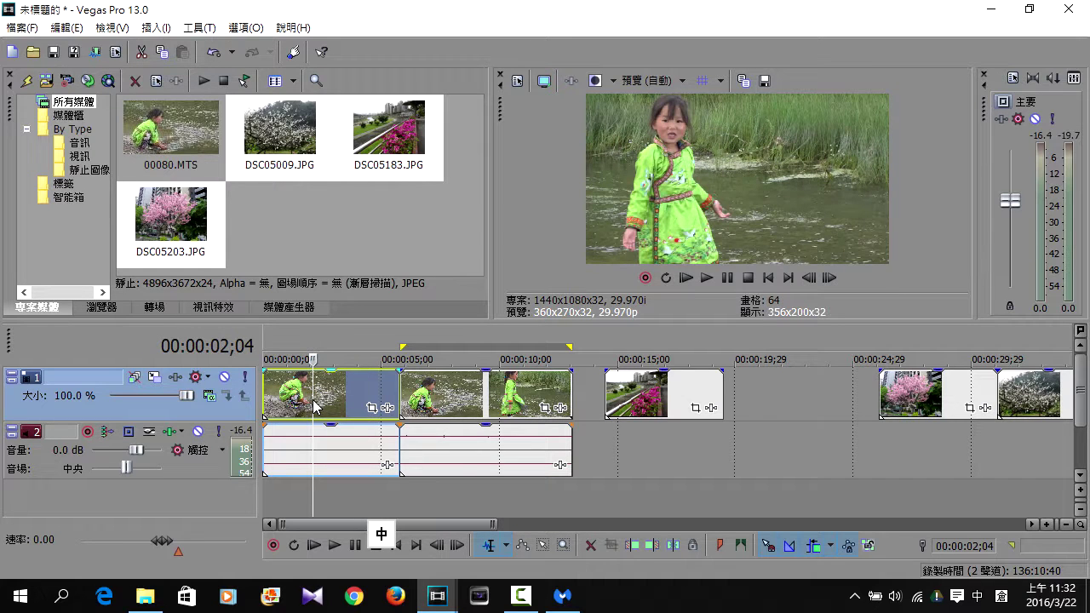
{"action": "key", "text": "ctrl+z"}
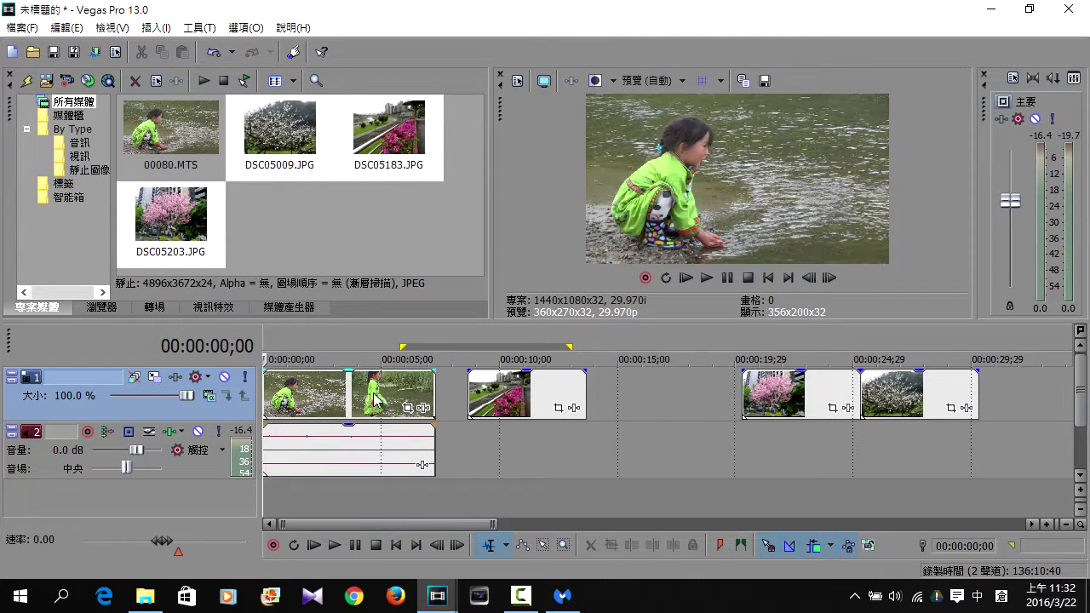
{"action": "left_click", "coordinate": [374, 400]}
{"action": "key", "text": "Delete"}
Shift DSC05183.JPG later to free up space and place the full 00080.MTS clip at the start of the timeline
{"action": "left_click_drag", "start_coordinate": [365, 392], "coordinate": [574, 392]}
{"action": "left_click_drag", "start_coordinate": [170, 137], "coordinate": [268, 383]}
{"action": "scroll", "coordinate": [655, 434], "scroll_direction": "down", "scroll_amount": 2}
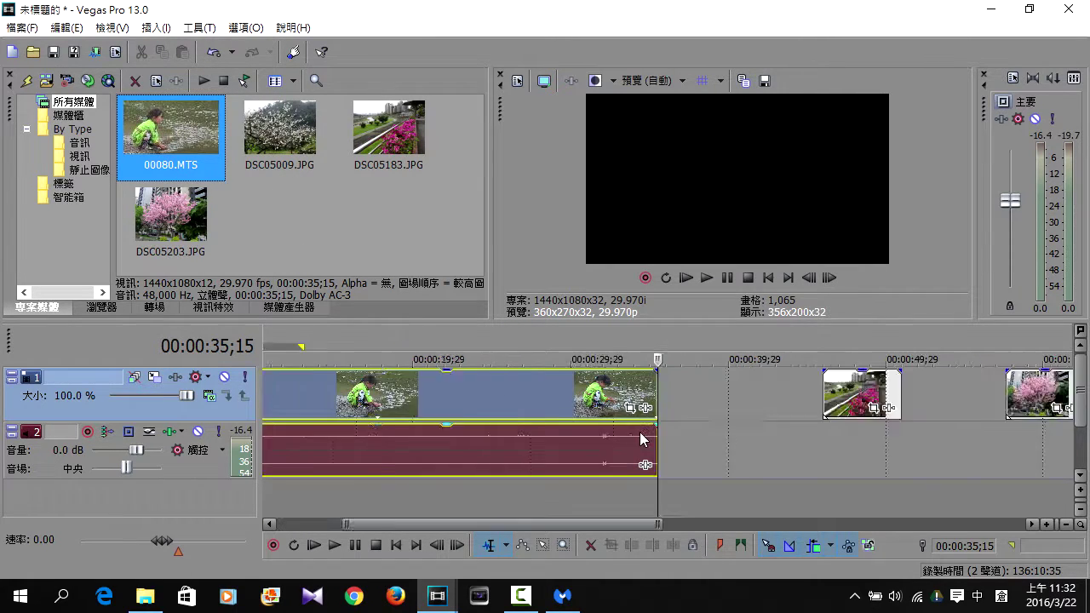
{"action": "scroll", "coordinate": [643, 440], "scroll_direction": "down", "scroll_amount": 2}
{"action": "left_click", "coordinate": [432, 398]}
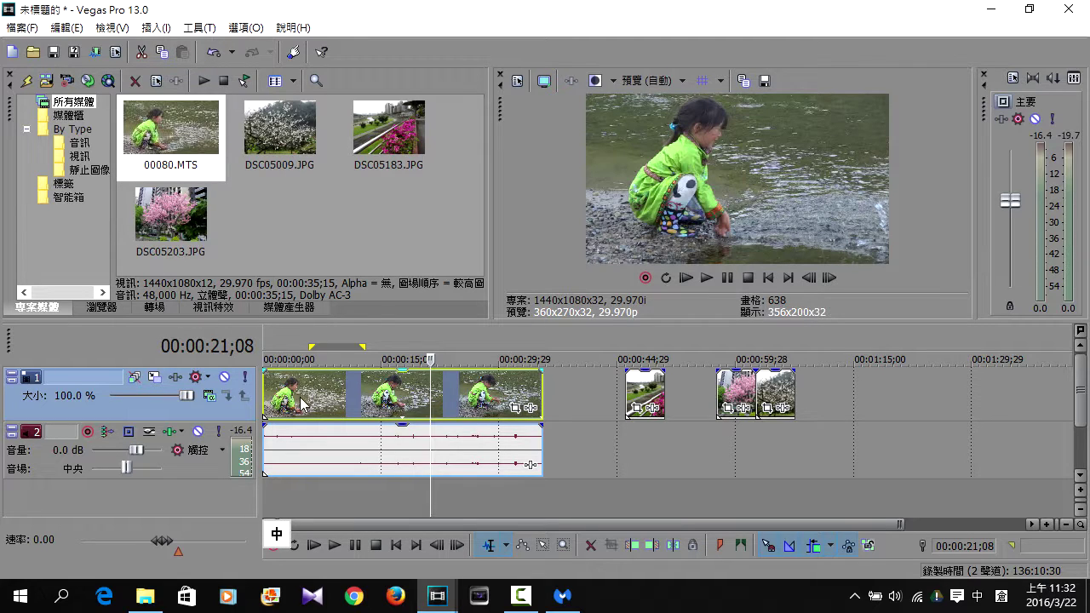
Switch the editing tool to 滑動工具 and slip the media backward inside the 00080.MTS event
{"action": "left_click", "coordinate": [508, 550]}
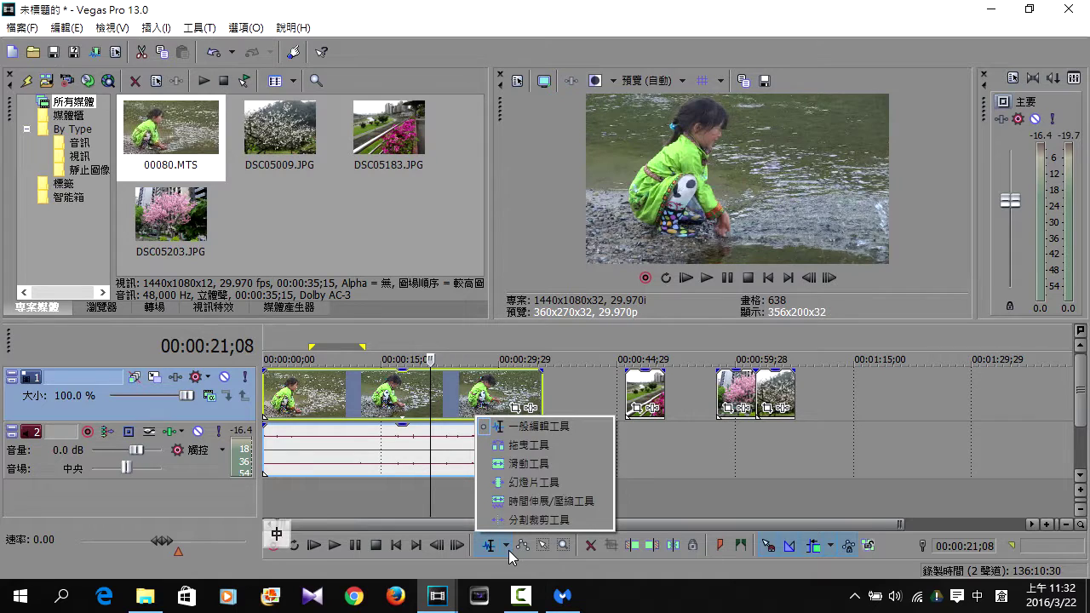
{"action": "left_click", "coordinate": [524, 465]}
{"action": "left_click_drag", "start_coordinate": [497, 404], "coordinate": [384, 397]}
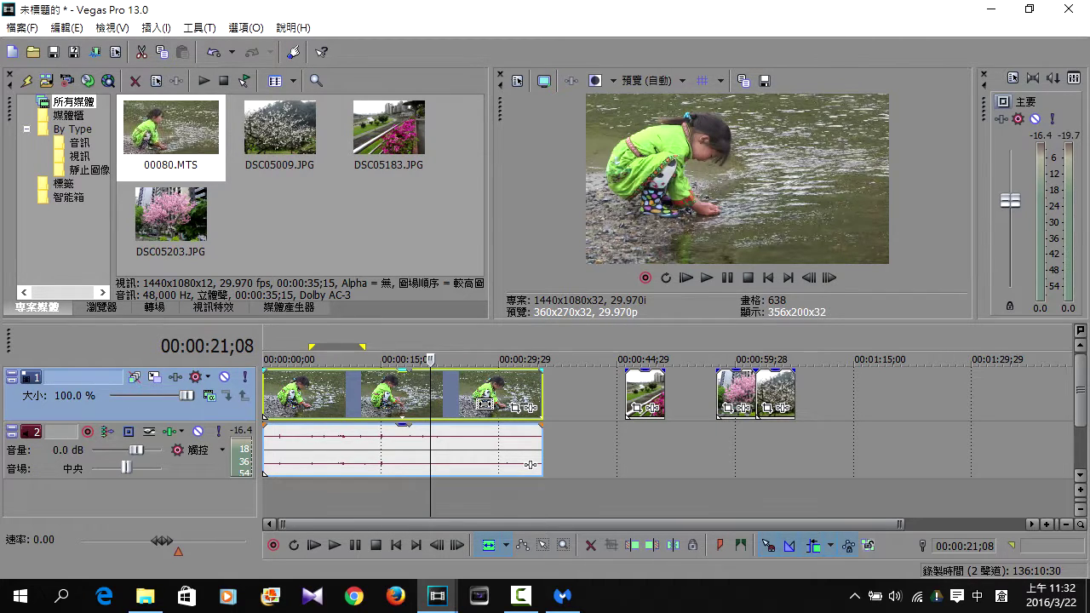
{"action": "left_click_drag", "start_coordinate": [484, 404], "coordinate": [397, 376]}
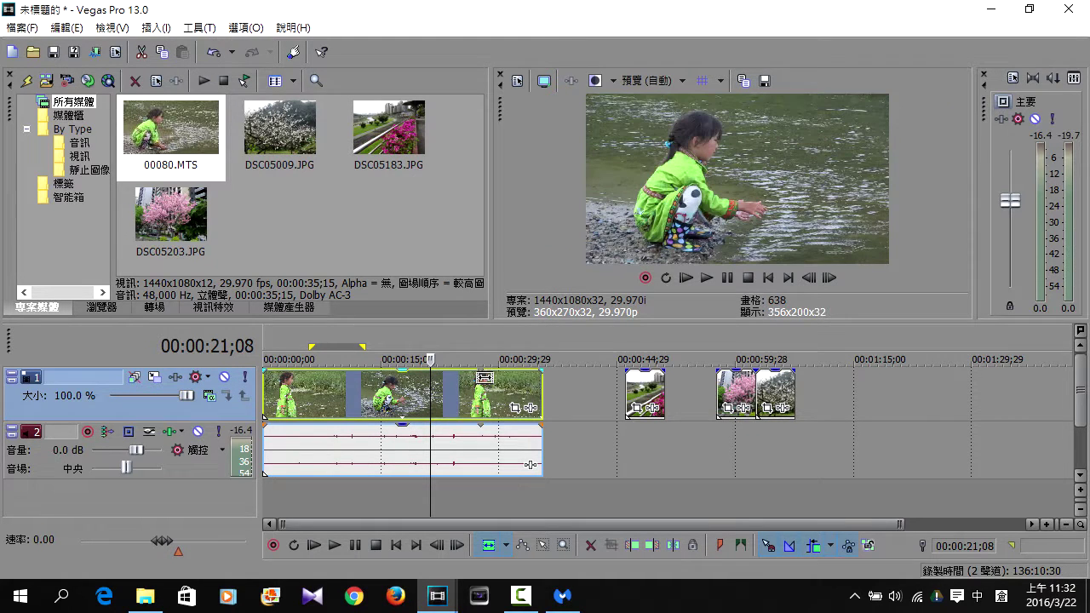
Switch the editing tool to 幻燈片工具 and open the favourite topic "Slipping and sliding events" in the Vegas Pro Help window
{"action": "left_click", "coordinate": [506, 546]}
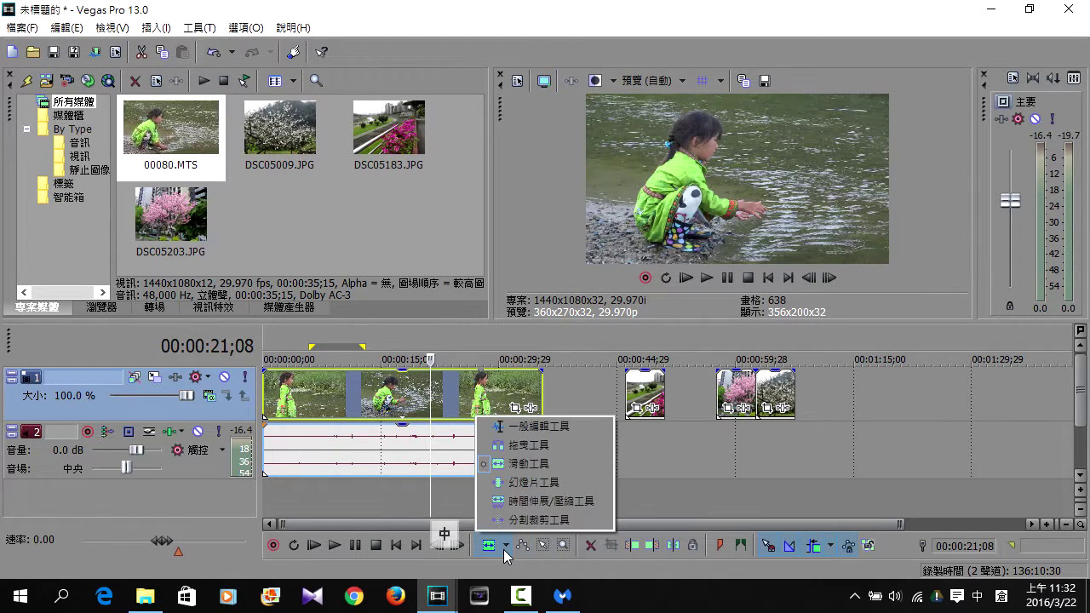
{"action": "left_click", "coordinate": [521, 483]}
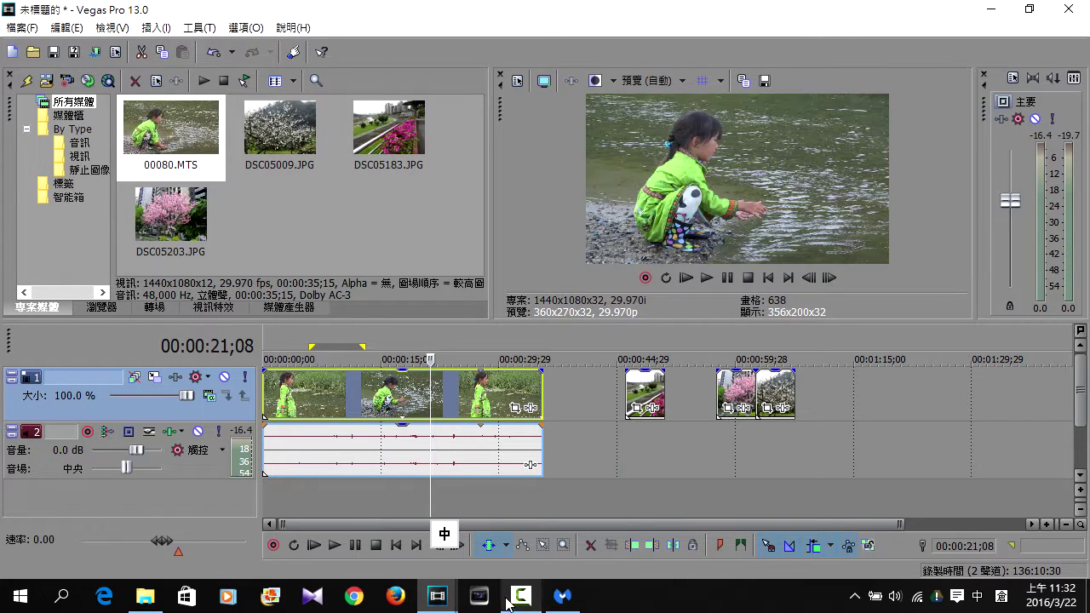
{"action": "mouse_move", "coordinate": [437, 606]}
{"action": "left_click", "coordinate": [501, 556]}
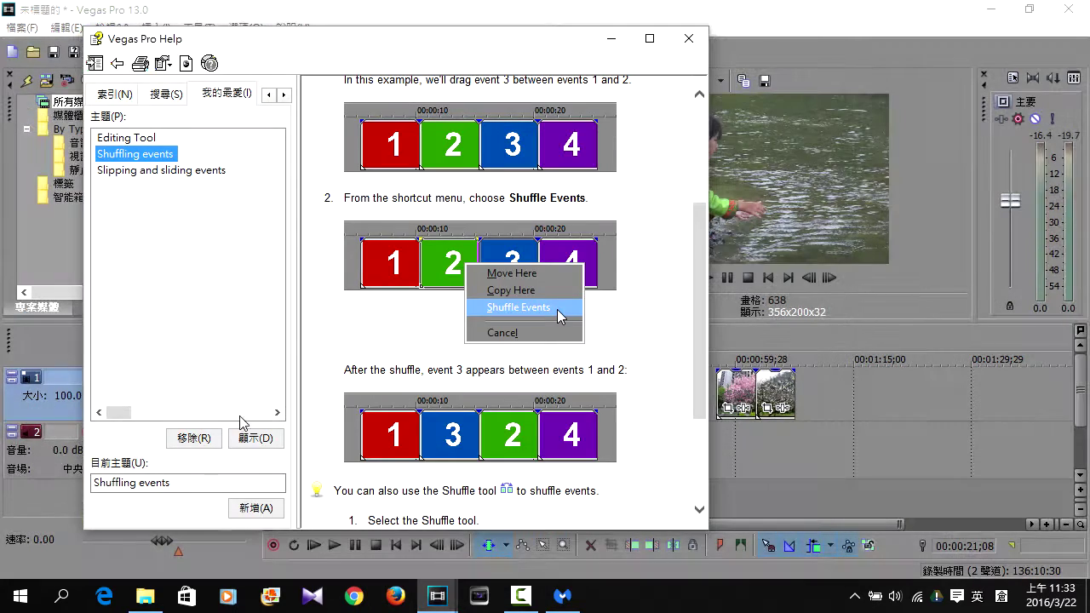
{"action": "left_click", "coordinate": [173, 170]}
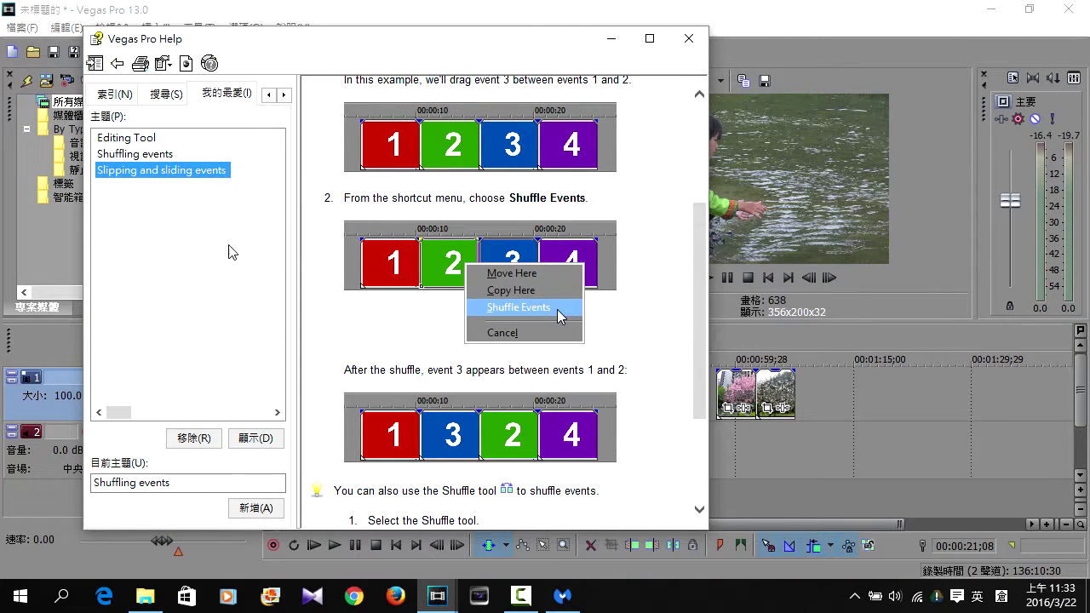
{"action": "double_click", "coordinate": [134, 175]}
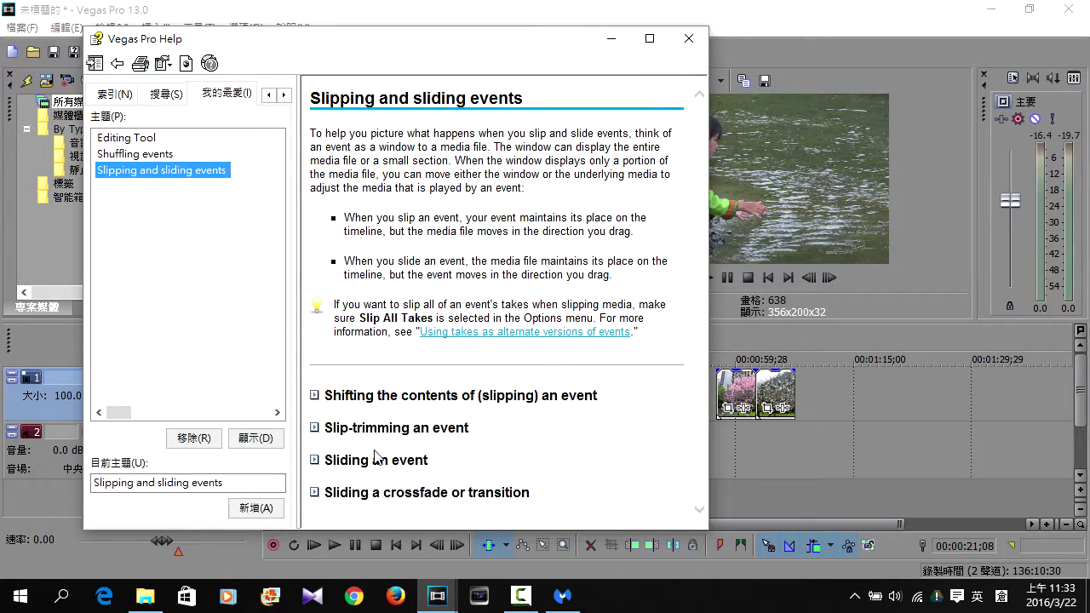
Expand and read the help sections "Sliding an event" and "Sliding a crossfade or transition"
{"action": "left_click", "coordinate": [317, 463]}
{"action": "scroll", "coordinate": [498, 409], "scroll_direction": "down", "scroll_amount": 2}
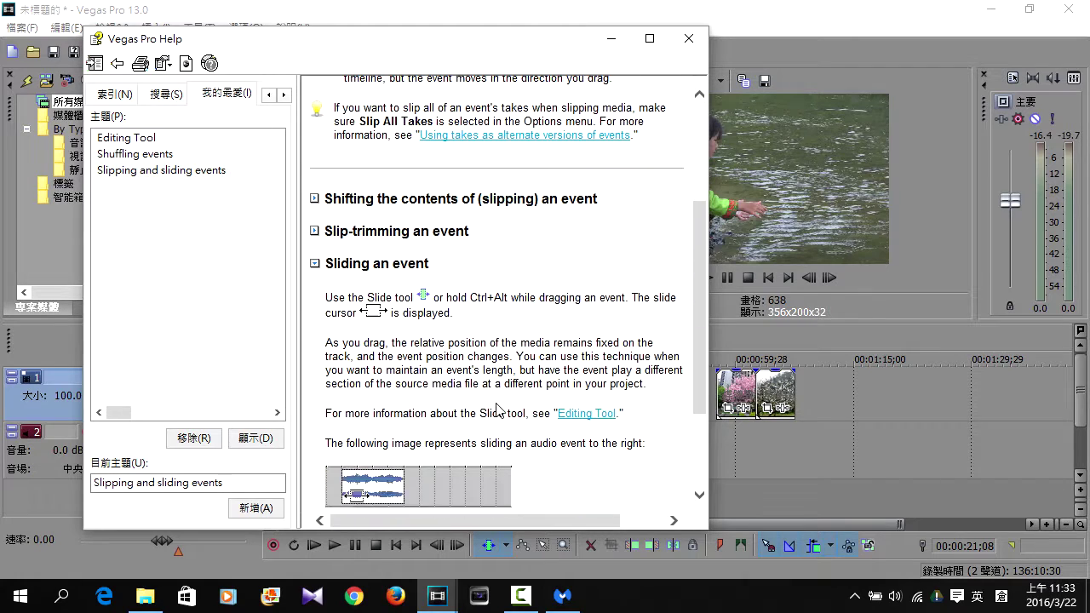
{"action": "scroll", "coordinate": [507, 340], "scroll_direction": "down", "scroll_amount": 3}
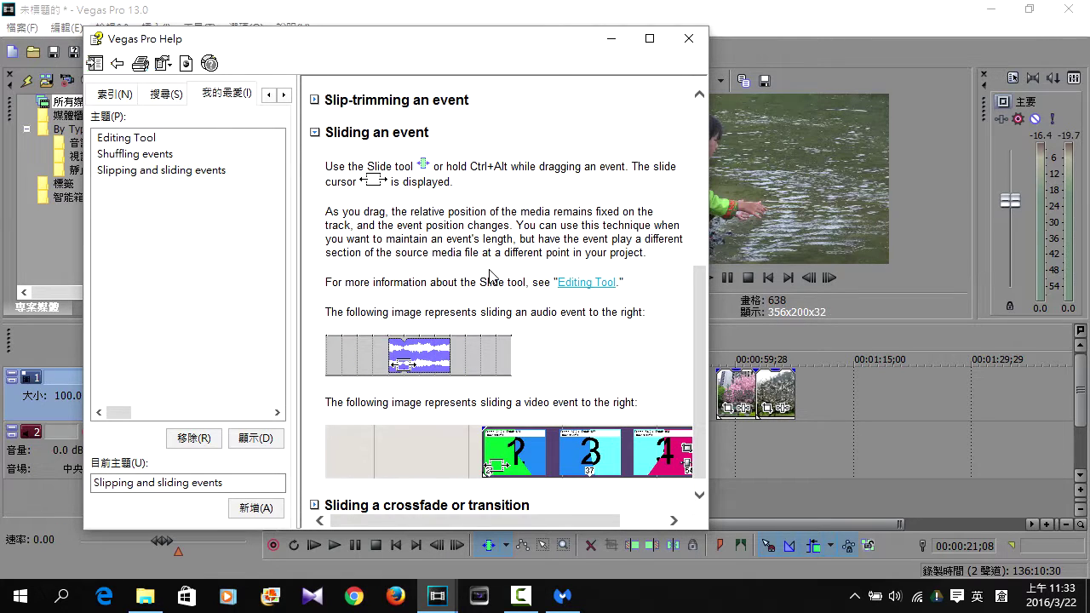
{"action": "scroll", "coordinate": [490, 275], "scroll_direction": "down", "scroll_amount": 1}
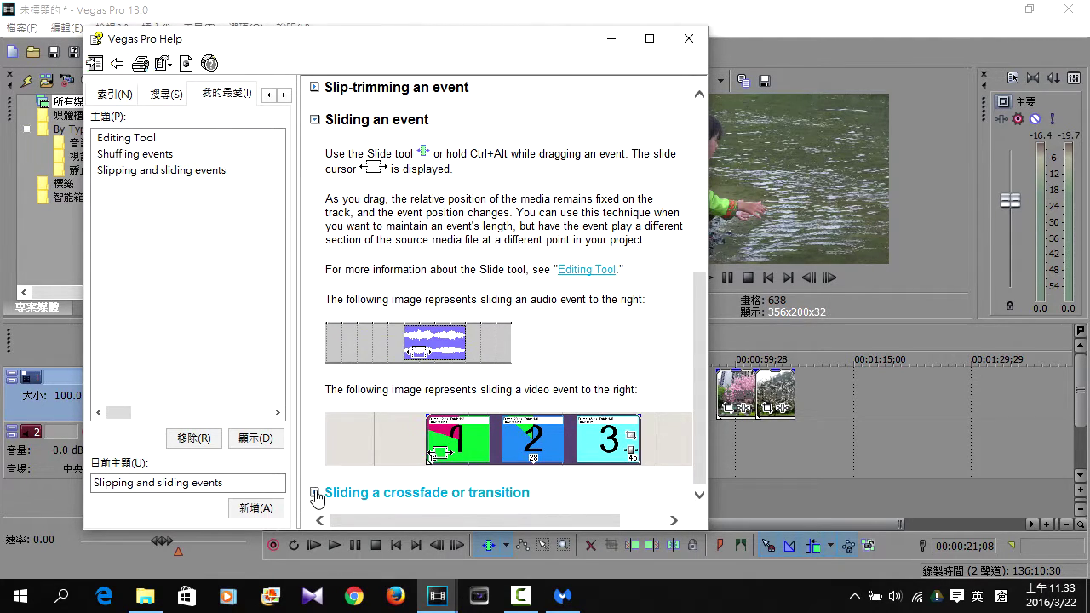
{"action": "left_click", "coordinate": [315, 494]}
{"action": "scroll", "coordinate": [469, 423], "scroll_direction": "down", "scroll_amount": 3}
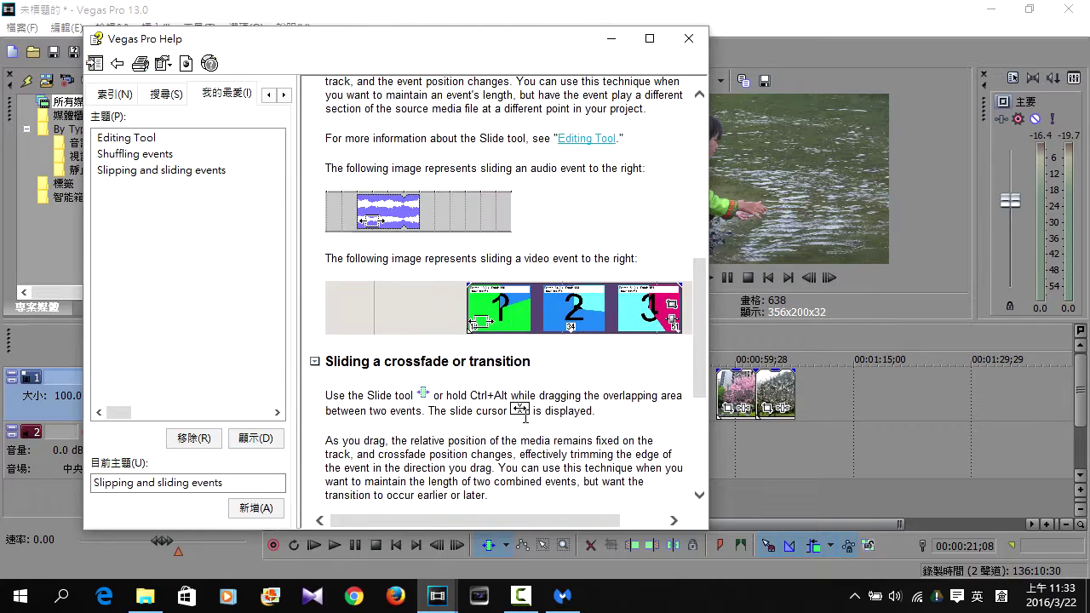
{"action": "scroll", "coordinate": [477, 324], "scroll_direction": "down", "scroll_amount": 3}
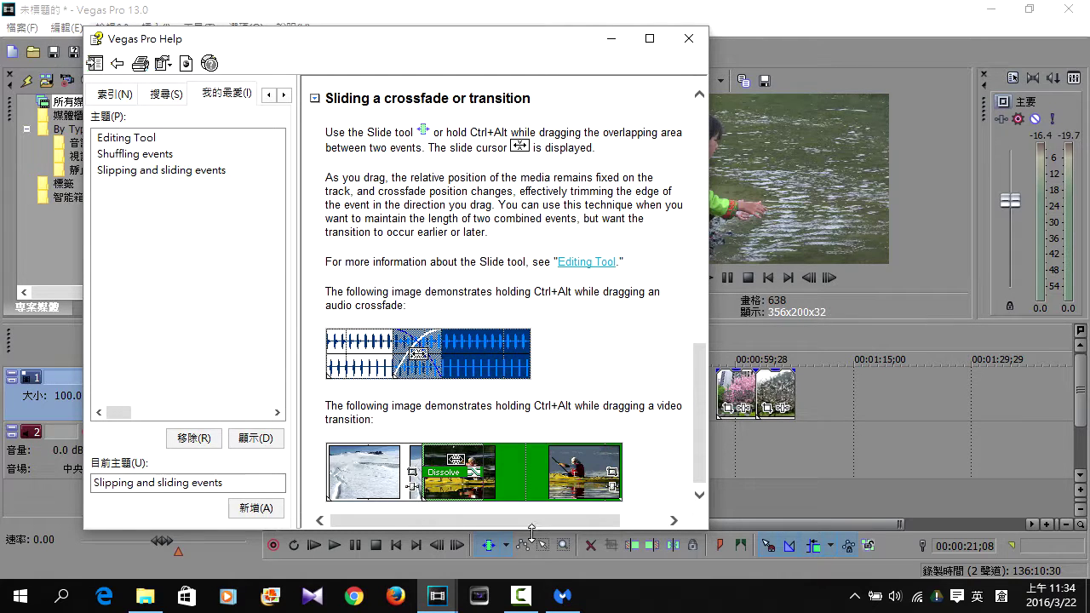
Return to the project, switch to 時間伸展/壓縮工具 and compress the 00080.MTS event to about 9 seconds
{"action": "left_click", "coordinate": [506, 545]}
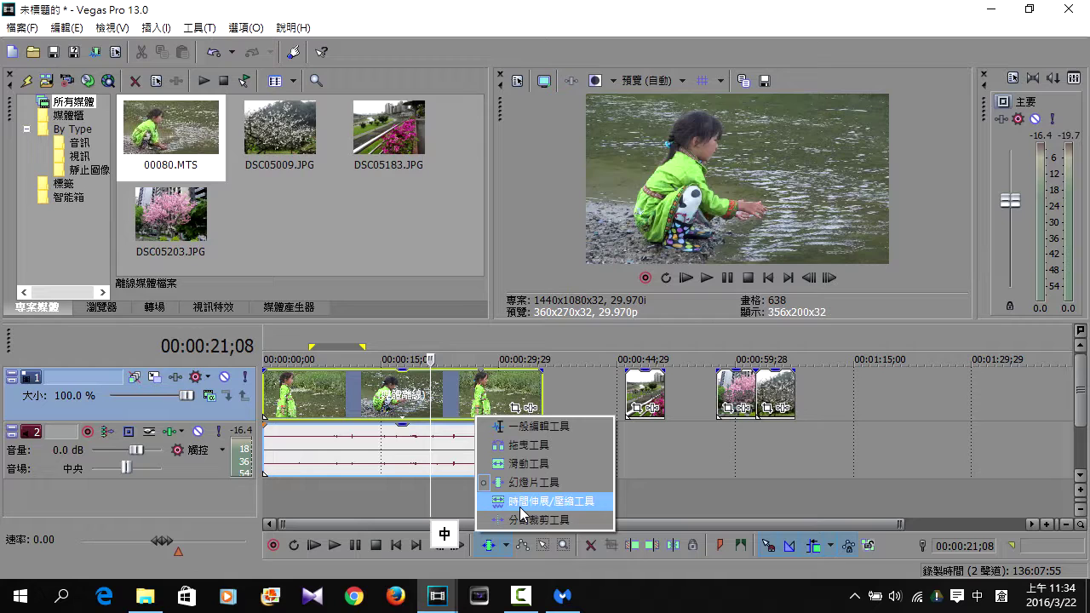
{"action": "left_click", "coordinate": [519, 508]}
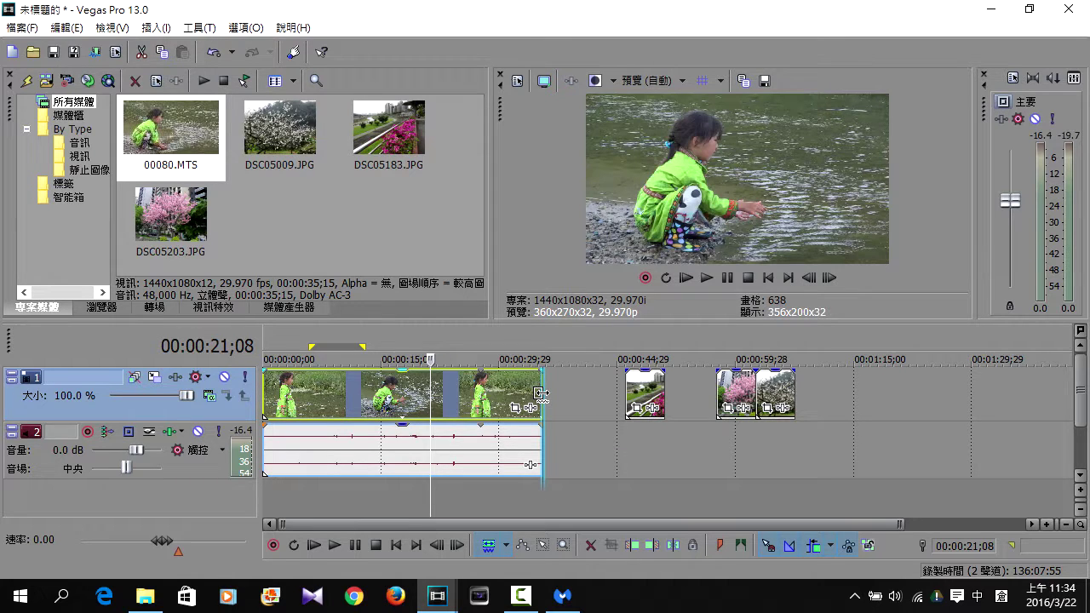
{"action": "left_click_drag", "start_coordinate": [535, 394], "coordinate": [314, 397]}
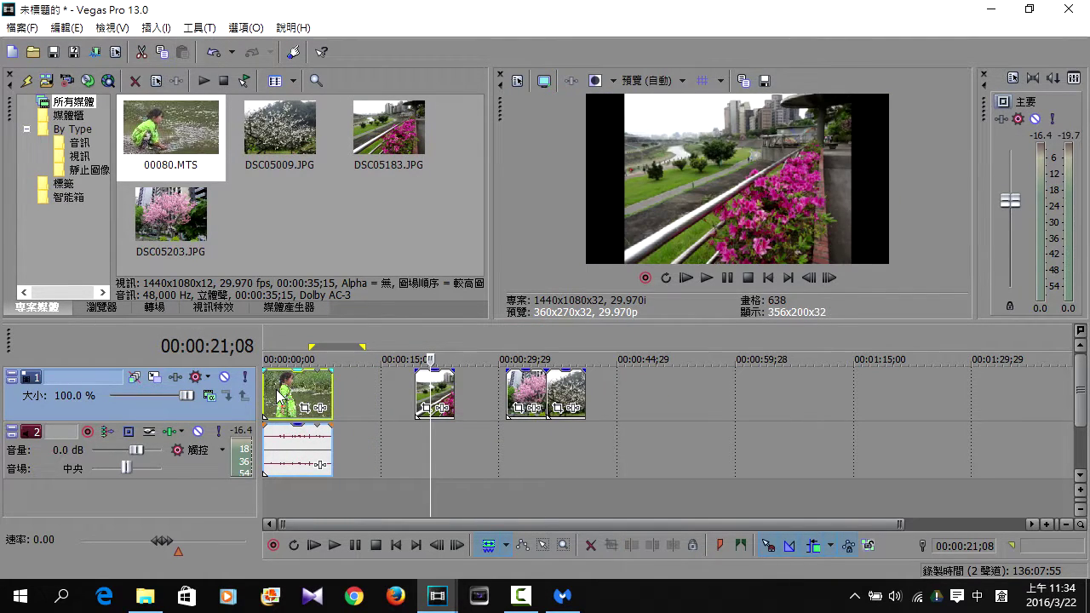
Set the time selection to the compressed 00080.MTS event, preview its sped-up playback and stop
{"action": "double_click", "coordinate": [278, 393]}
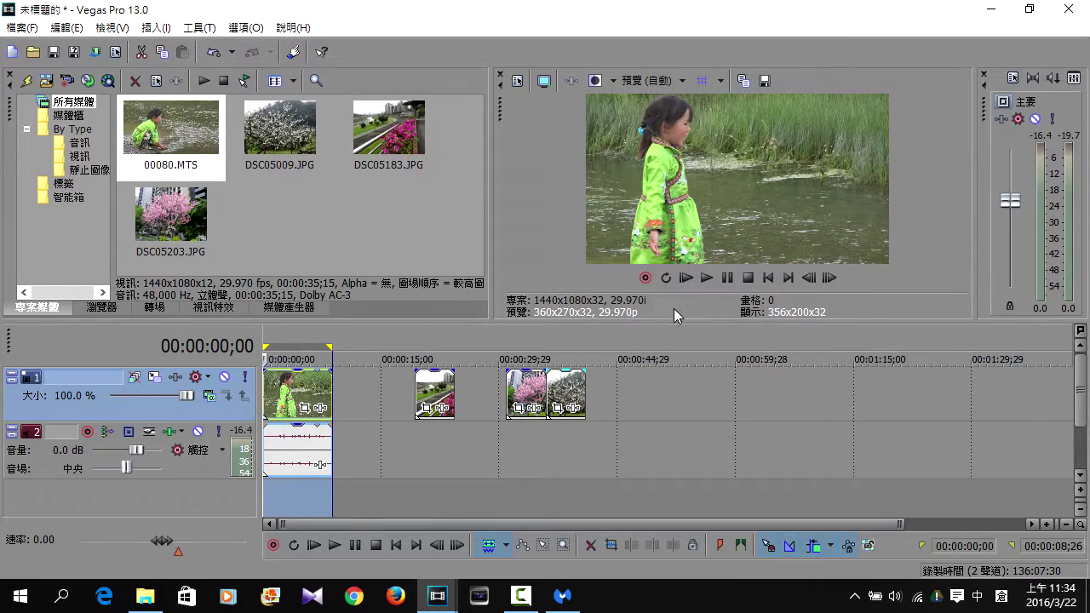
{"action": "left_click", "coordinate": [705, 280]}
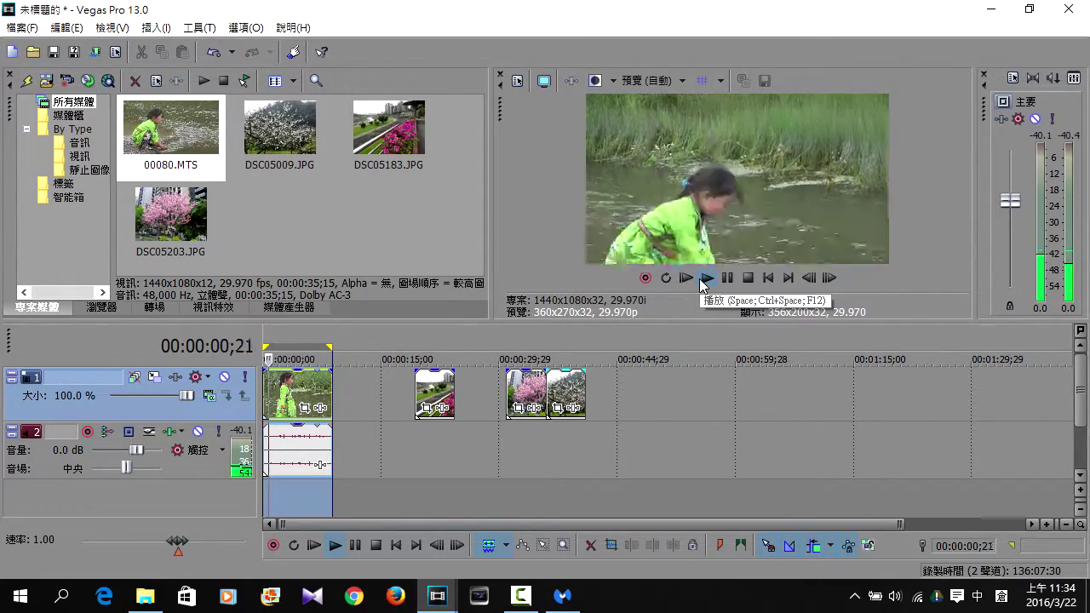
{"action": "left_click", "coordinate": [747, 279]}
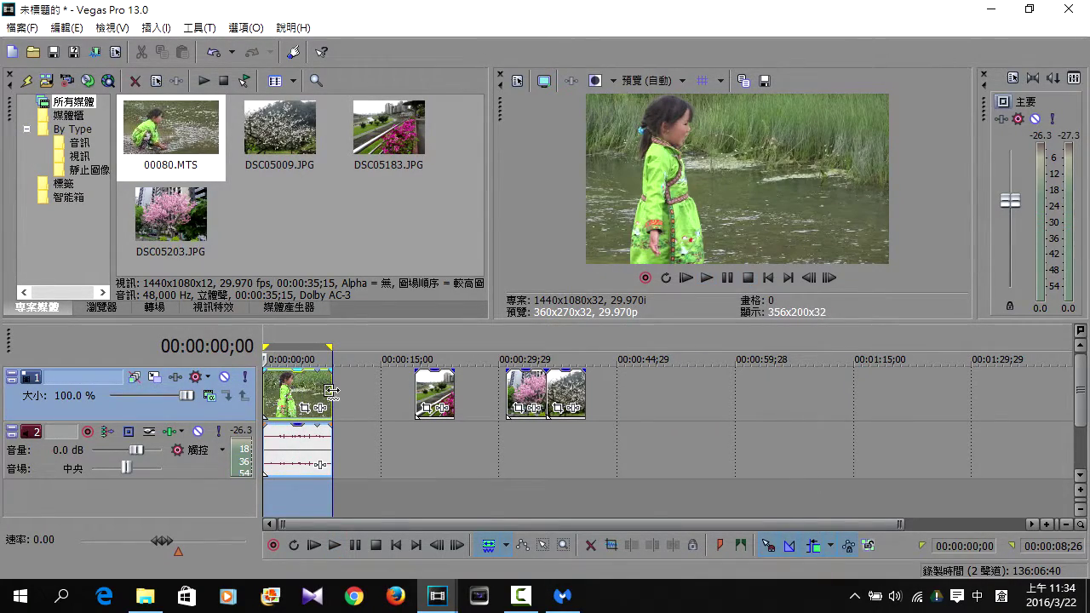
Stretch the 00080.MTS event to about 91 seconds and preview its slowed-down playback
{"action": "left_click_drag", "start_coordinate": [331, 391], "coordinate": [375, 393]}
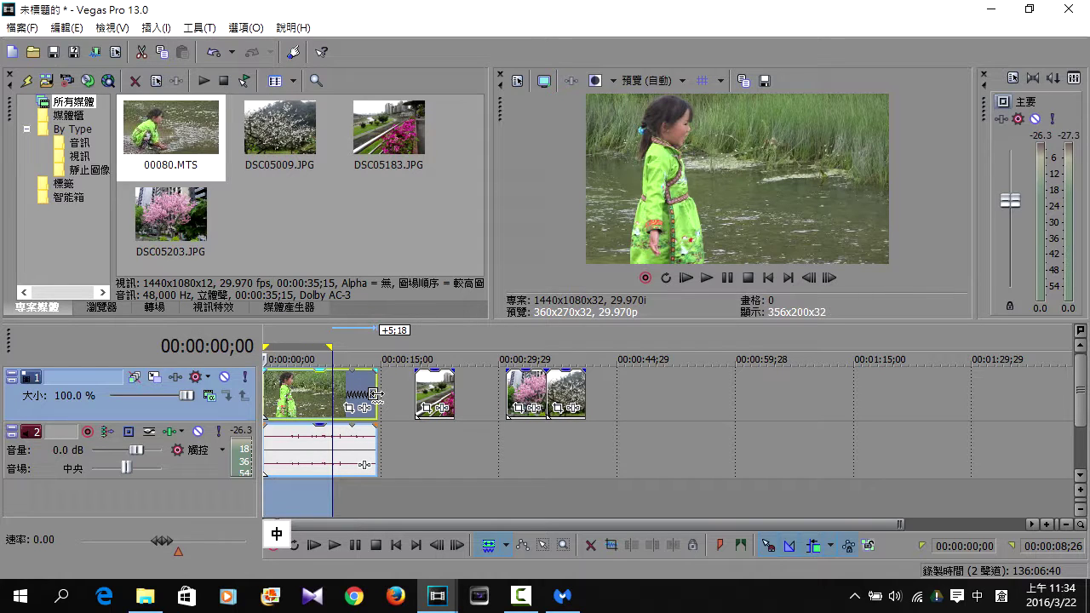
{"action": "left_click_drag", "start_coordinate": [374, 393], "coordinate": [979, 415]}
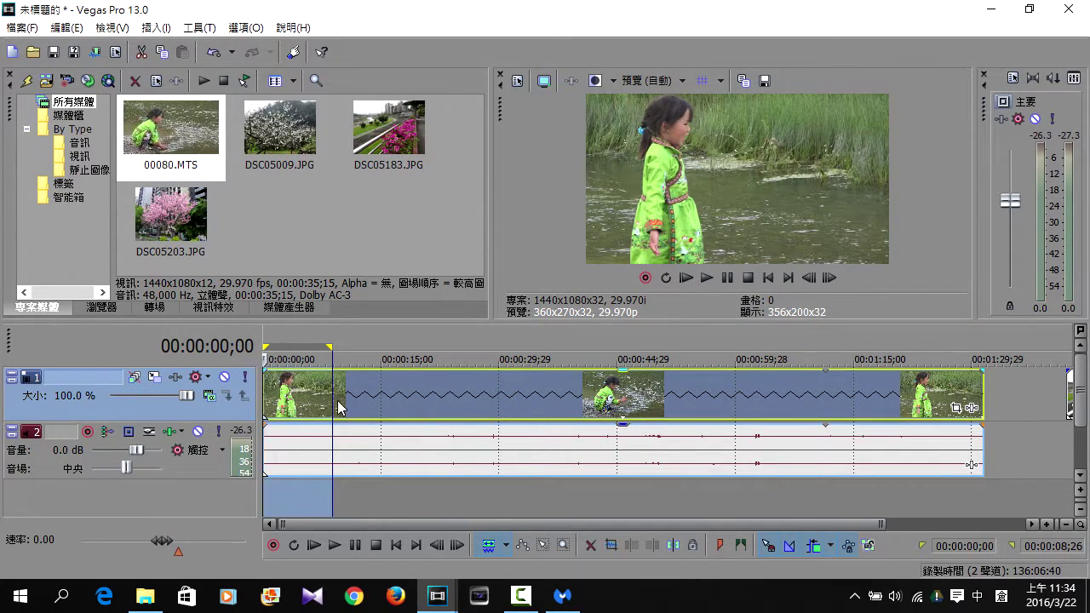
{"action": "left_click", "coordinate": [708, 278]}
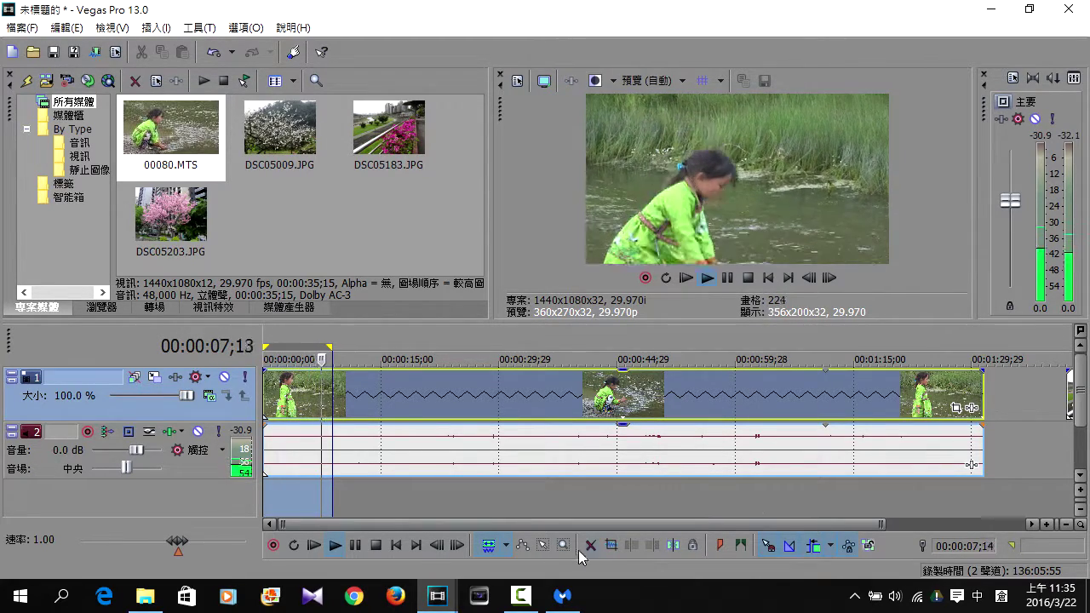
{"action": "key", "text": "space"}
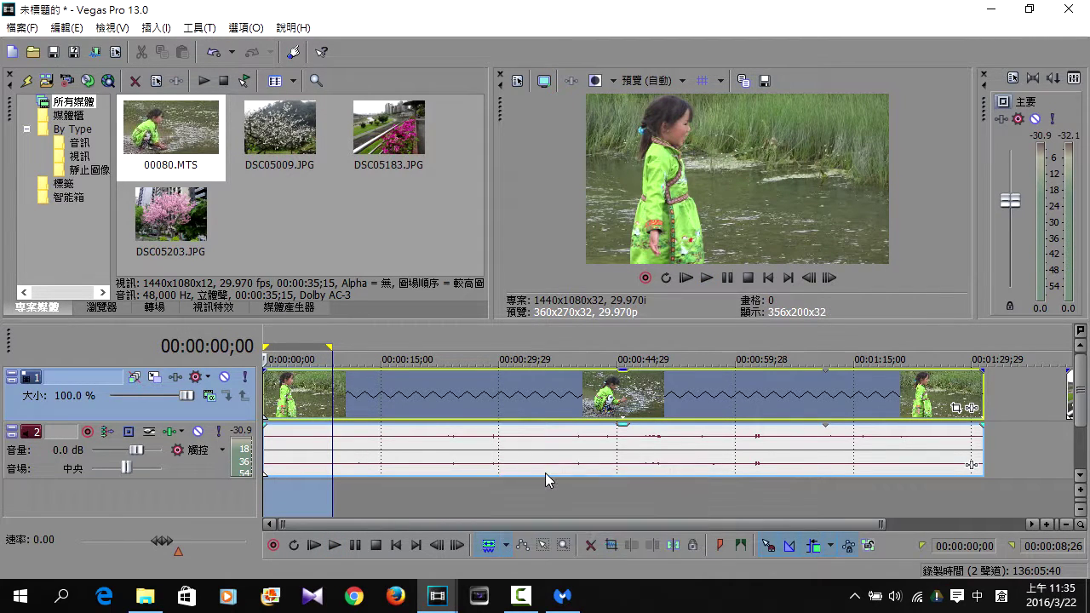
Switch to 分割裁剪工具 and split the stretched 00080.MTS event into six pieces at about 17, 33, 45, 61 and 76 seconds
{"action": "left_click", "coordinate": [506, 546]}
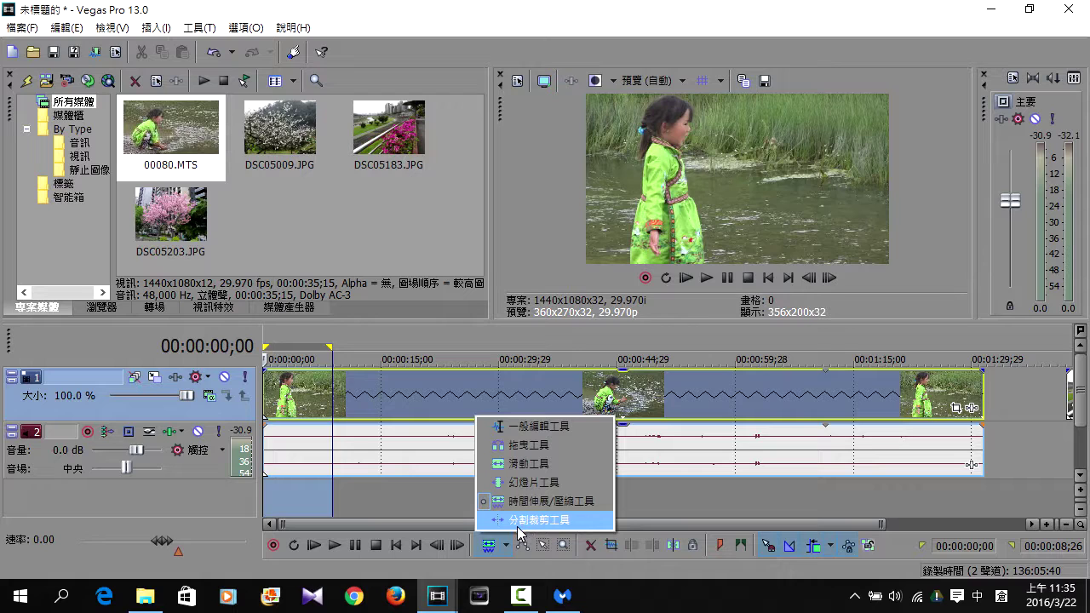
{"action": "left_click", "coordinate": [539, 520]}
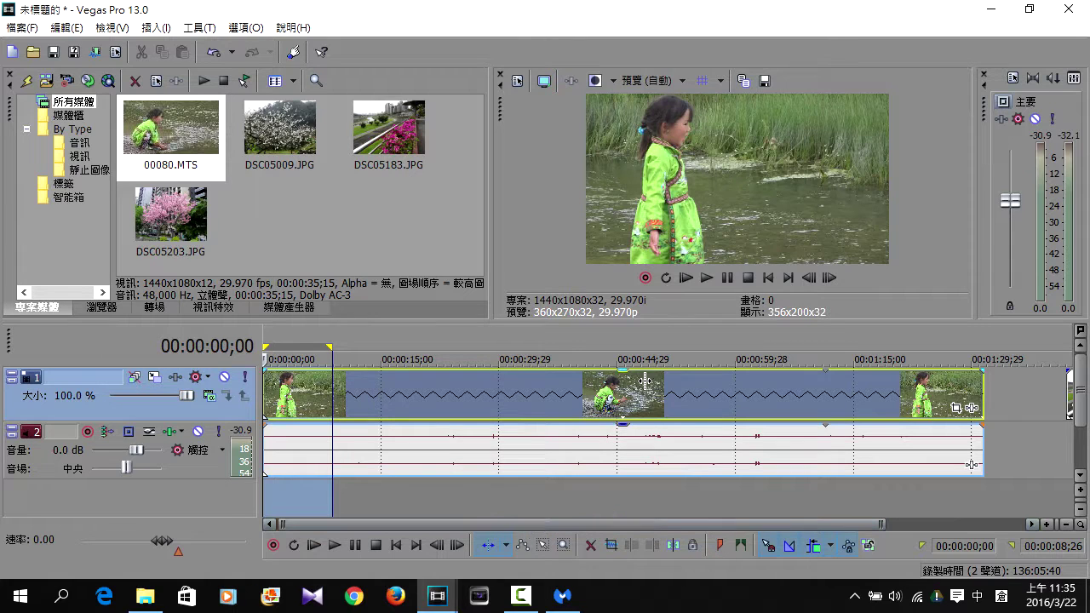
{"action": "left_click", "coordinate": [520, 397]}
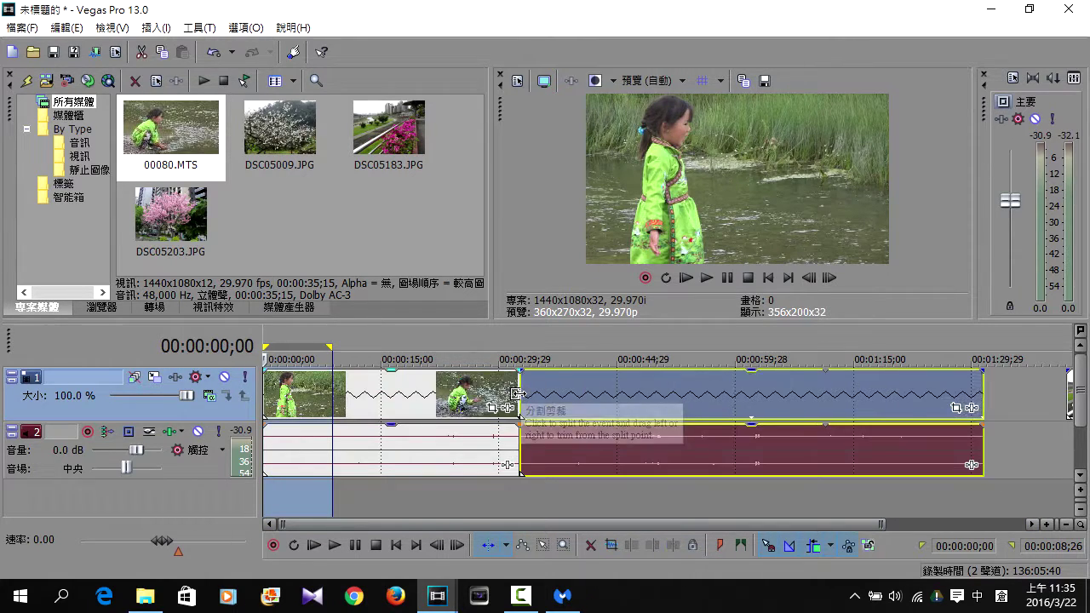
{"action": "left_click", "coordinate": [620, 398]}
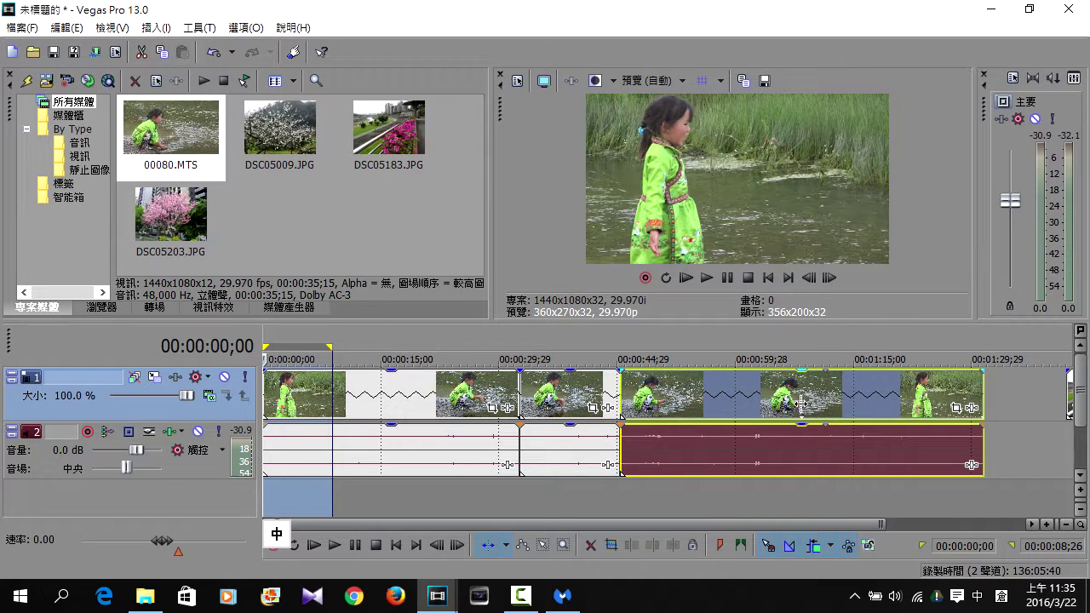
{"action": "left_click", "coordinate": [744, 397]}
{"action": "left_click", "coordinate": [861, 397]}
{"action": "key", "text": "s"}
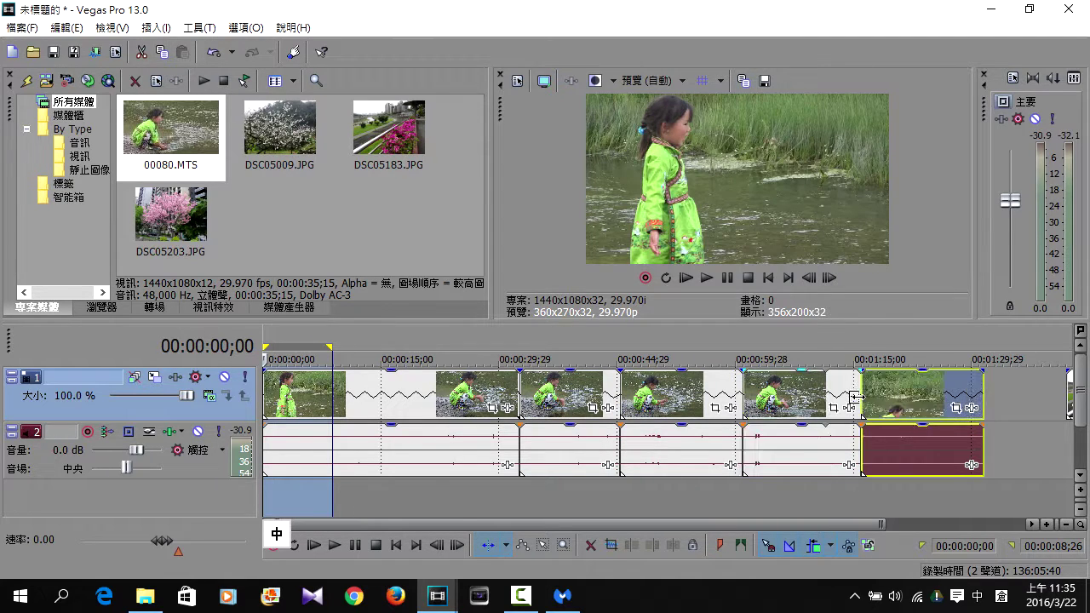
{"action": "left_click", "coordinate": [398, 400]}
{"action": "key", "text": "s"}
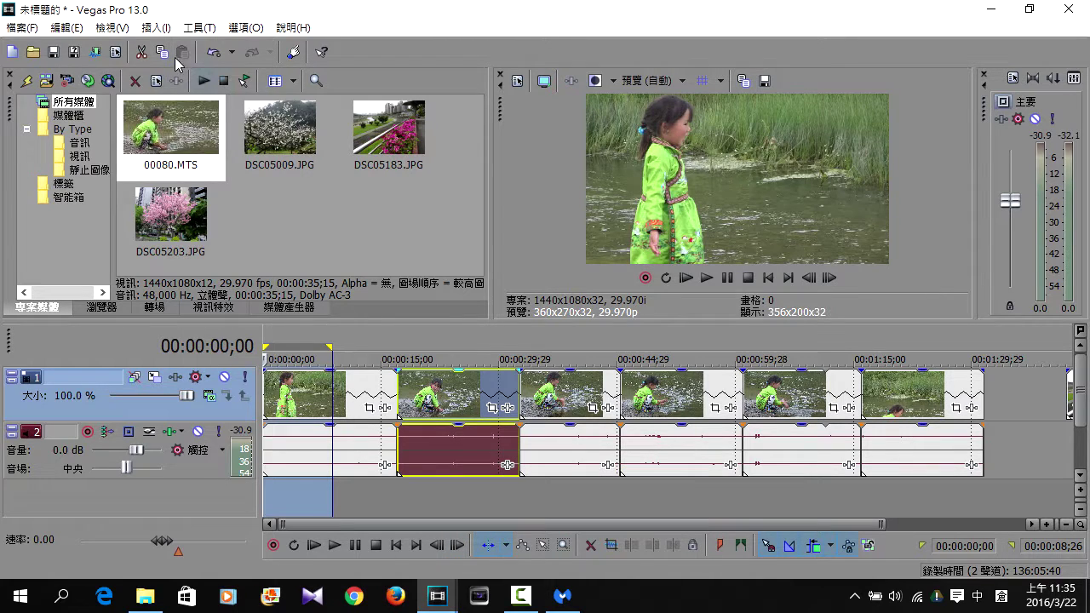
Show the available 編輯工具 commands
{"action": "left_click", "coordinate": [66, 27]}
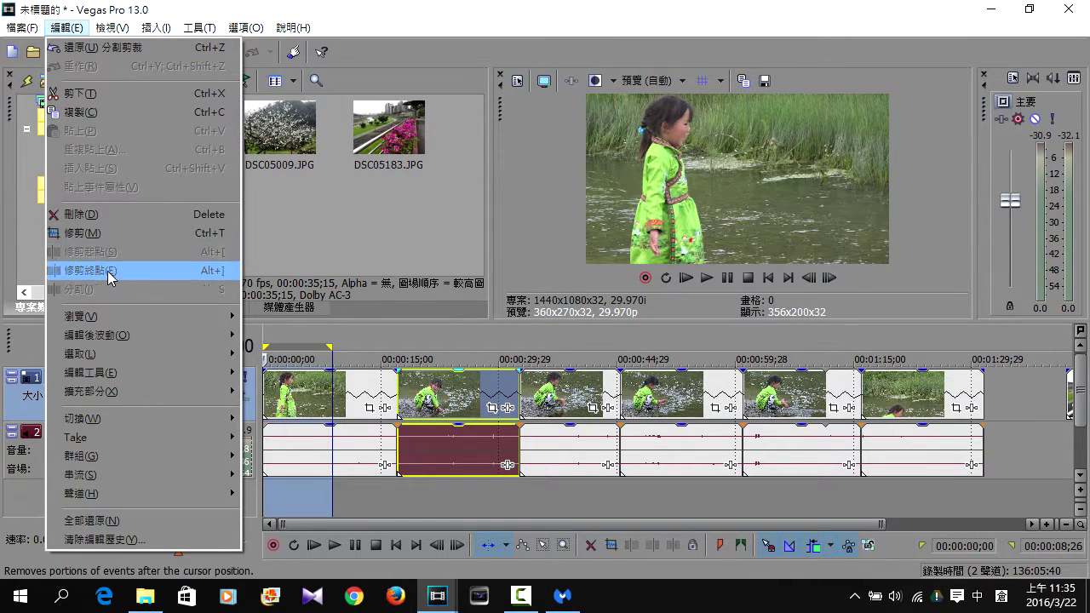
{"action": "mouse_move", "coordinate": [91, 377]}
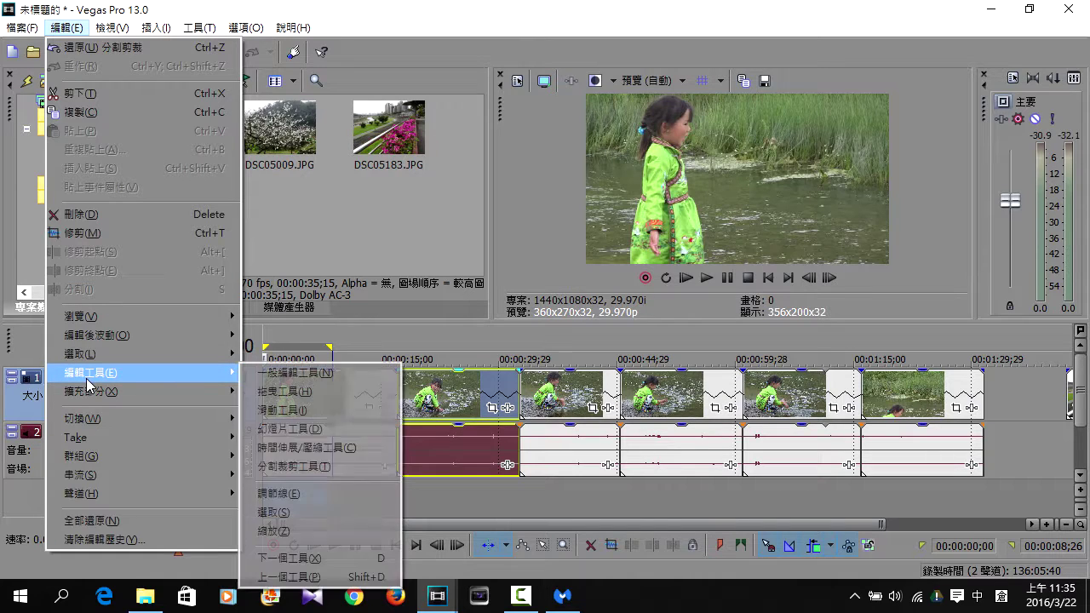